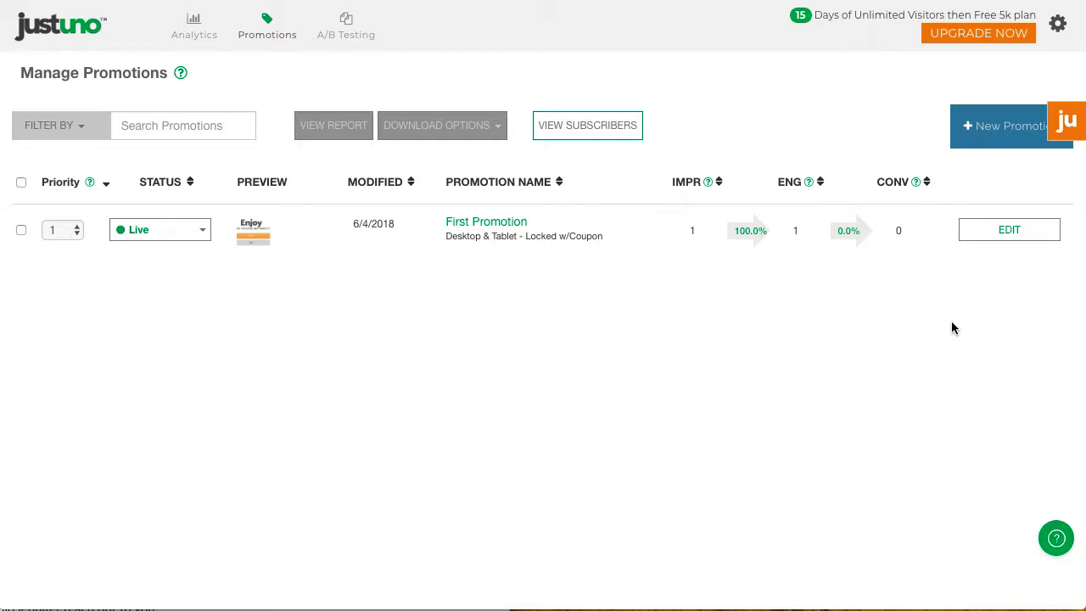
# Step: Duplicate First Promotion as a Mobile-device copy named 'First Promotion Mobile'
pyautogui.click(1009, 233)
pyautogui.click(1010, 348)
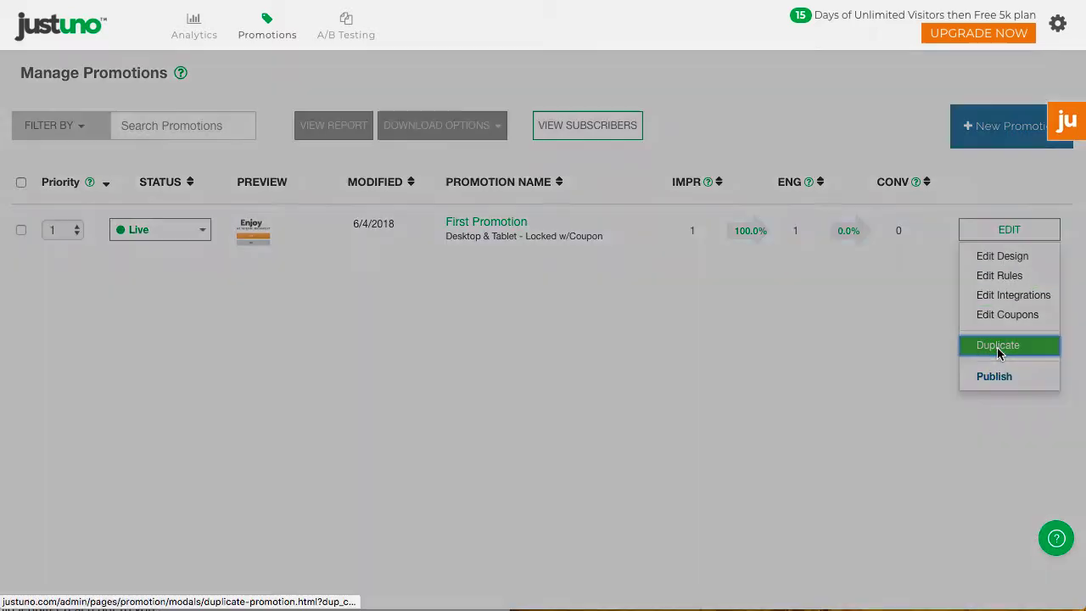
pyautogui.moveTo(614, 136); pyautogui.dragTo(562, 135)
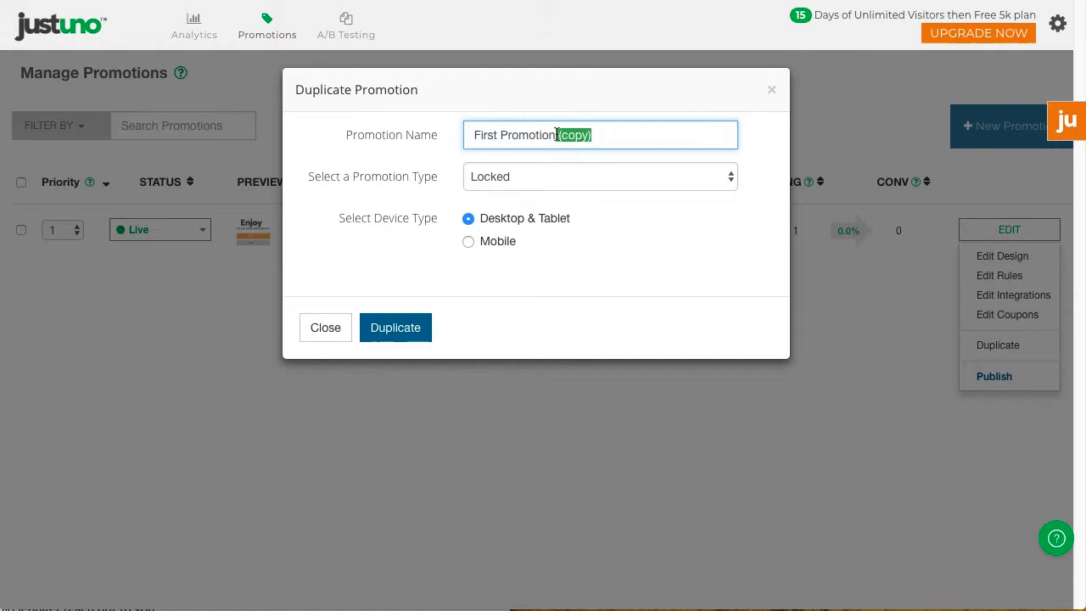
pyautogui.write('Mobile')
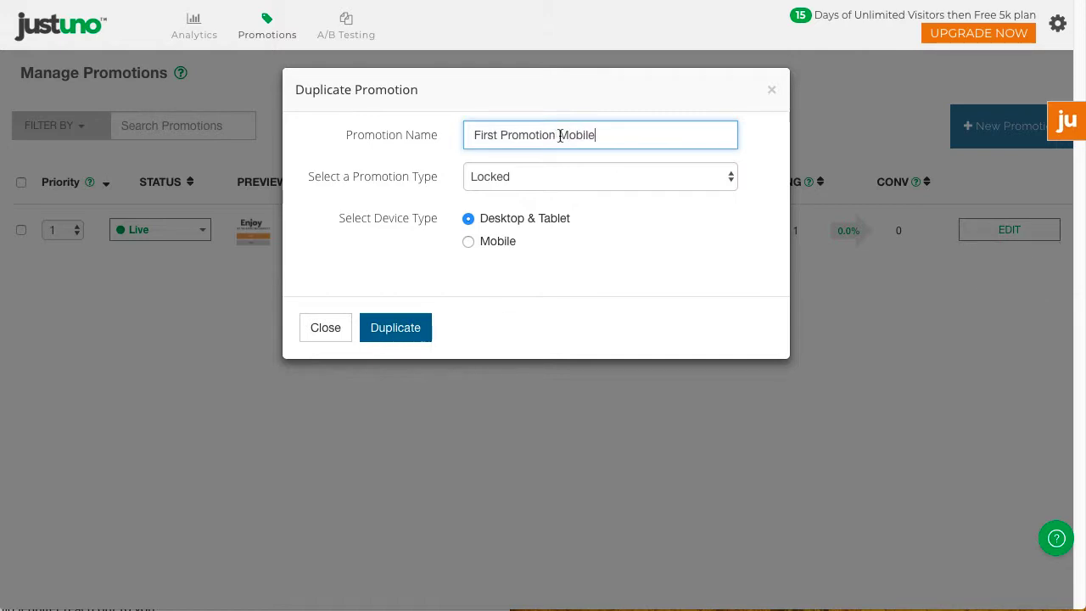
pyautogui.click(470, 243)
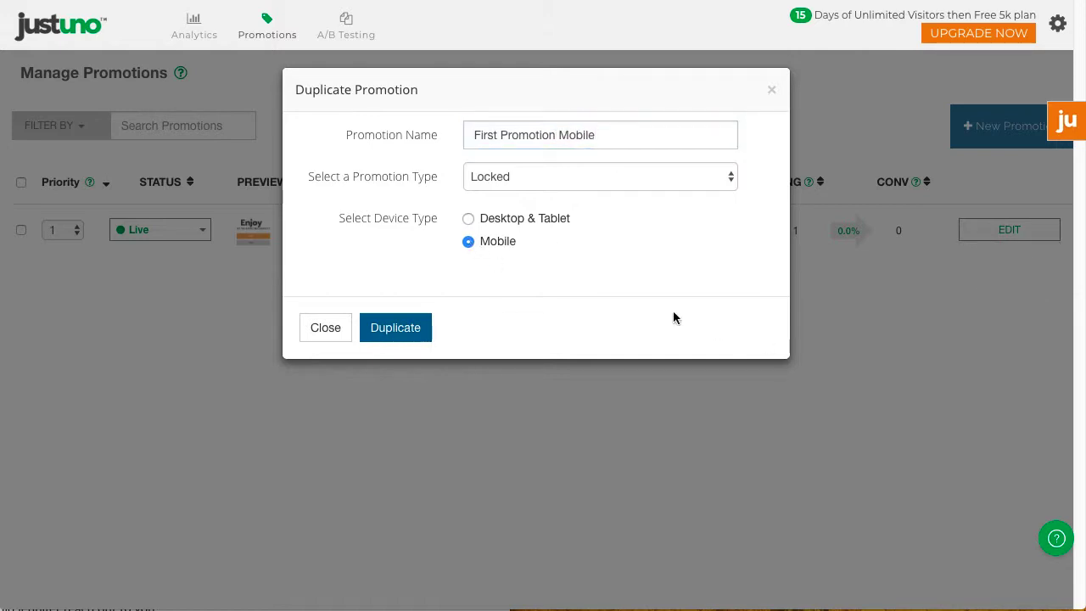
pyautogui.click(405, 335)
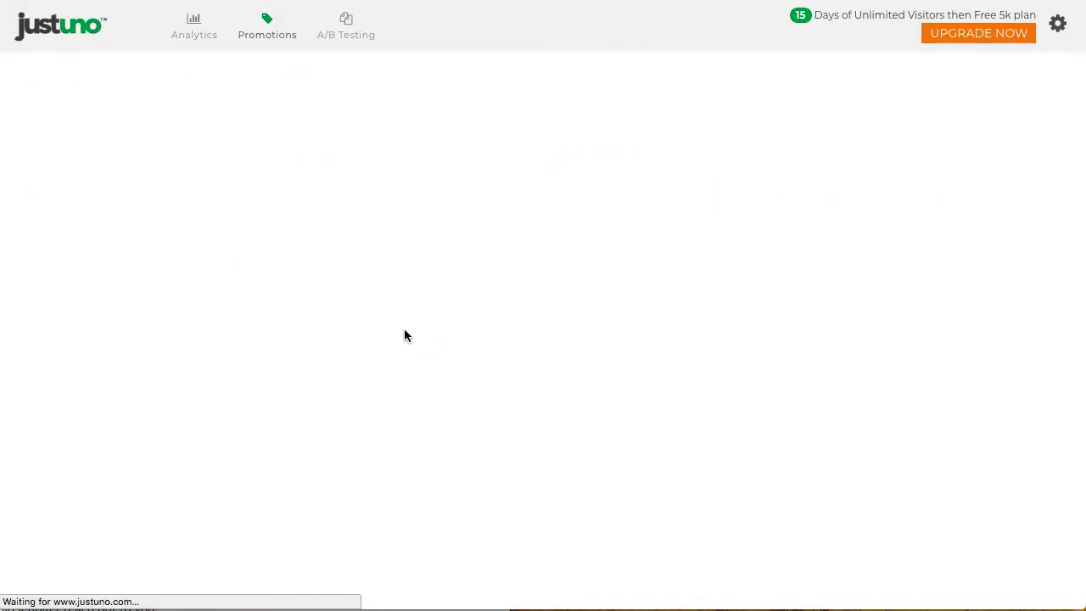
pyautogui.click(1018, 230)
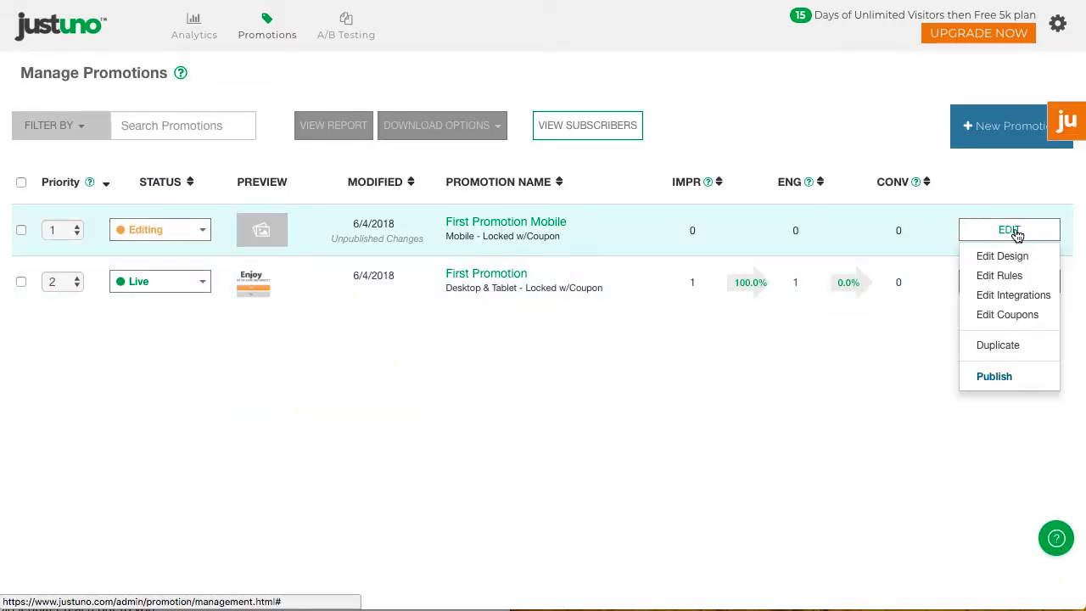
# Step: In the design editor, narrow the popup layer to fit the phone screen
pyautogui.click(1000, 255)
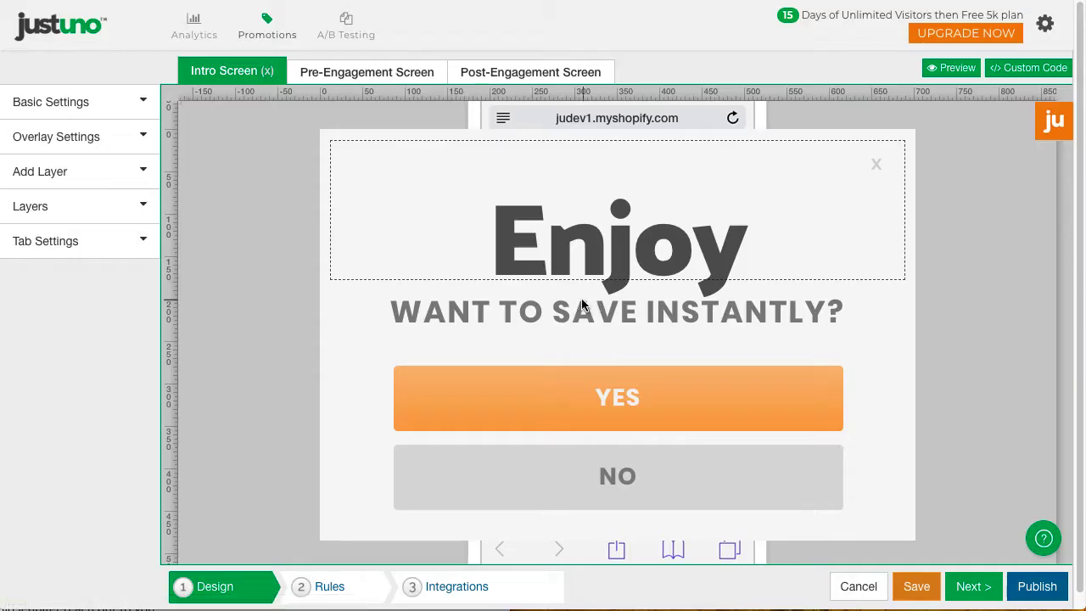
pyautogui.click(913, 147)
pyautogui.moveTo(840, 130); pyautogui.dragTo(686, 261)
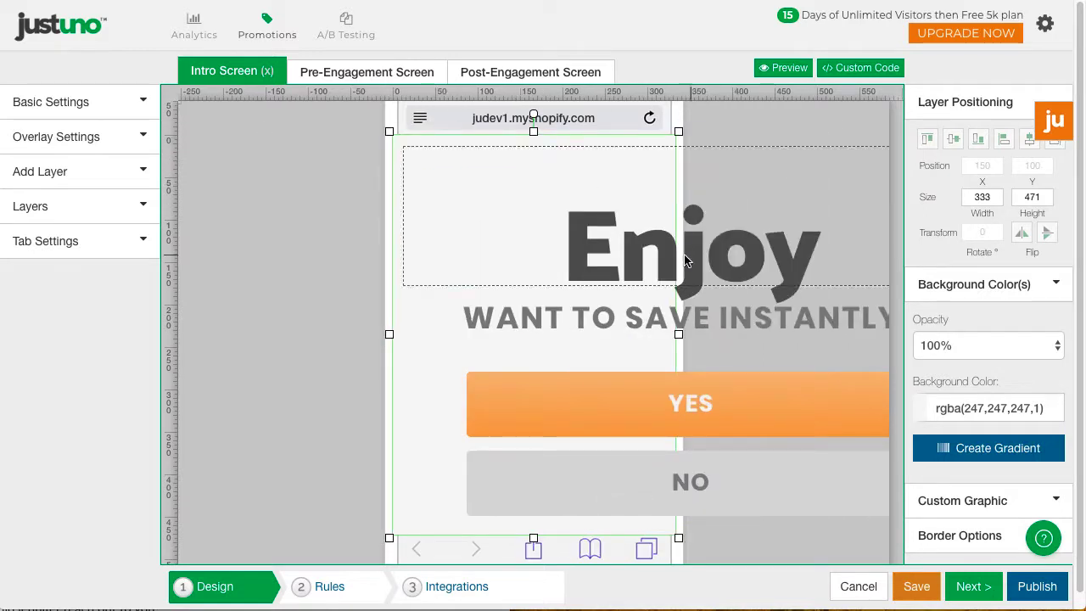
# Step: Shrink the Enjoy headline, centre it on the phone, and save the design
pyautogui.doubleClick(685, 260)
pyautogui.click(472, 92)
pyautogui.click(480, 157)
pyautogui.click(689, 176)
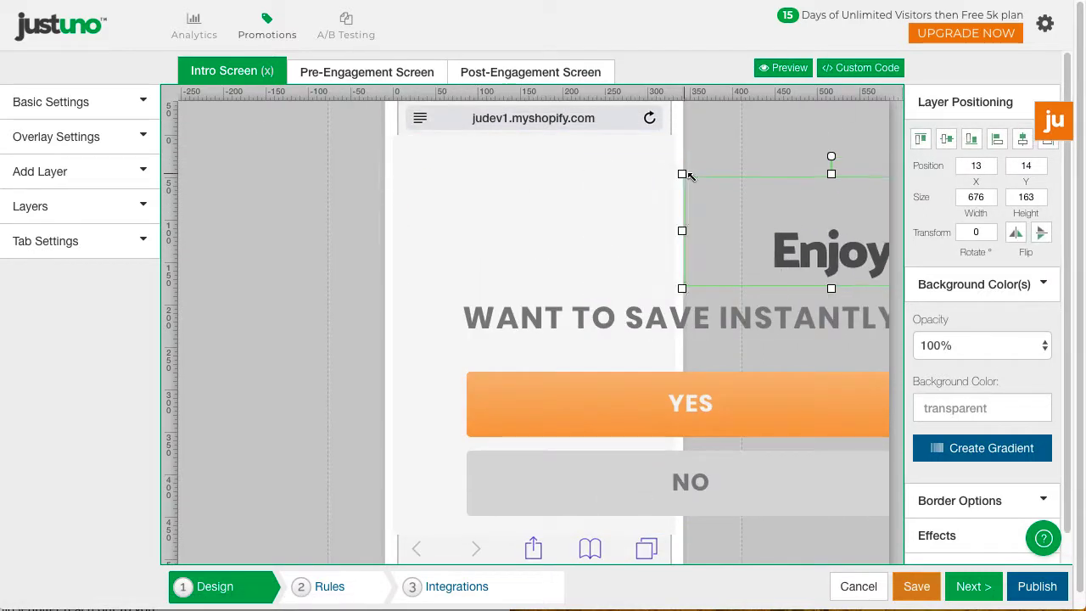
pyautogui.moveTo(689, 175); pyautogui.dragTo(429, 160)
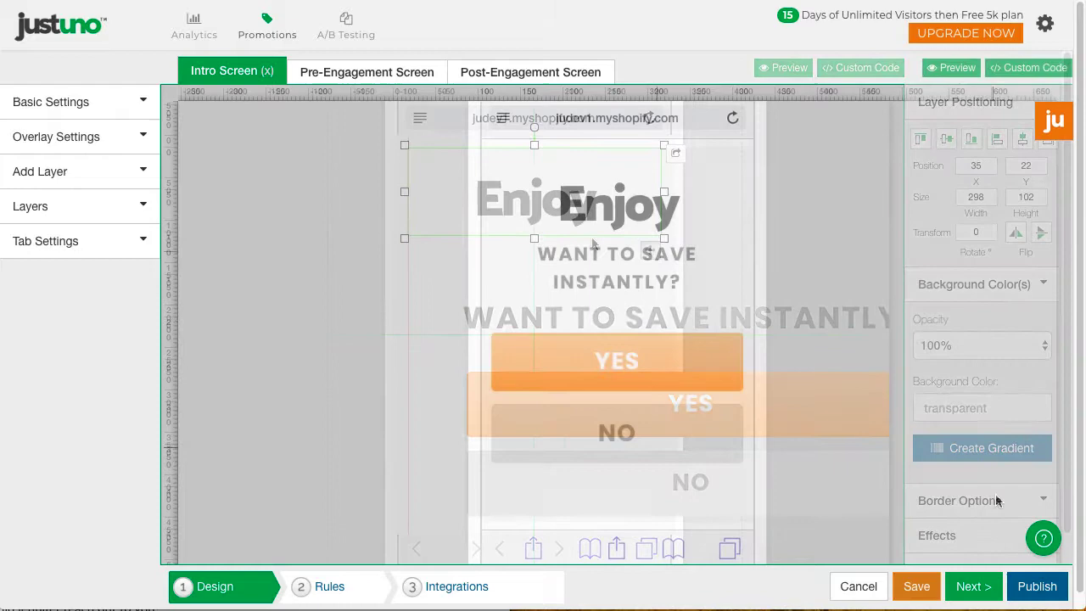
pyautogui.click(969, 589)
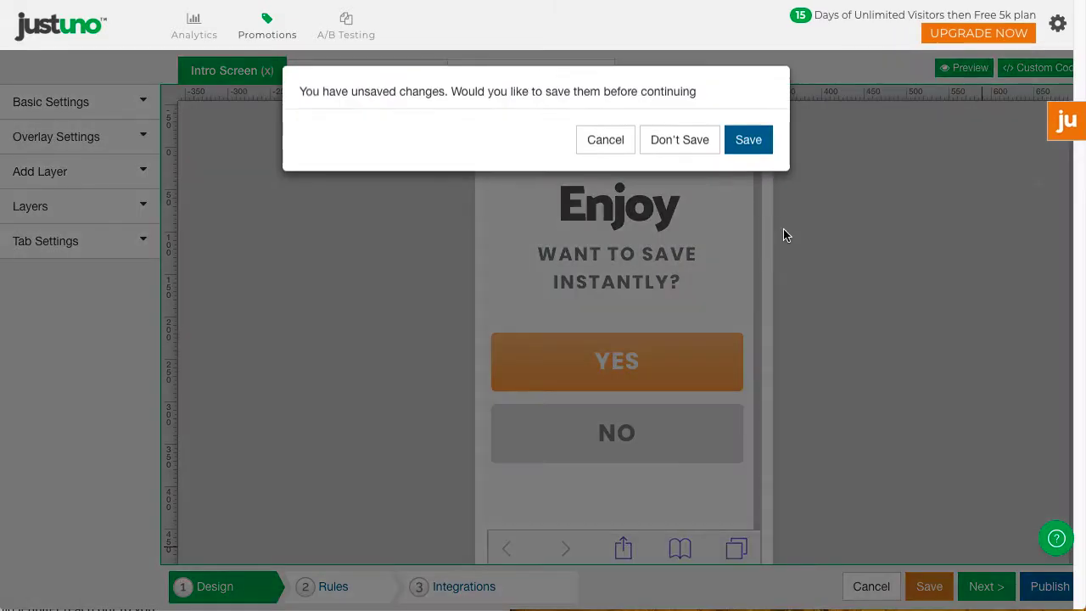
pyautogui.click(747, 143)
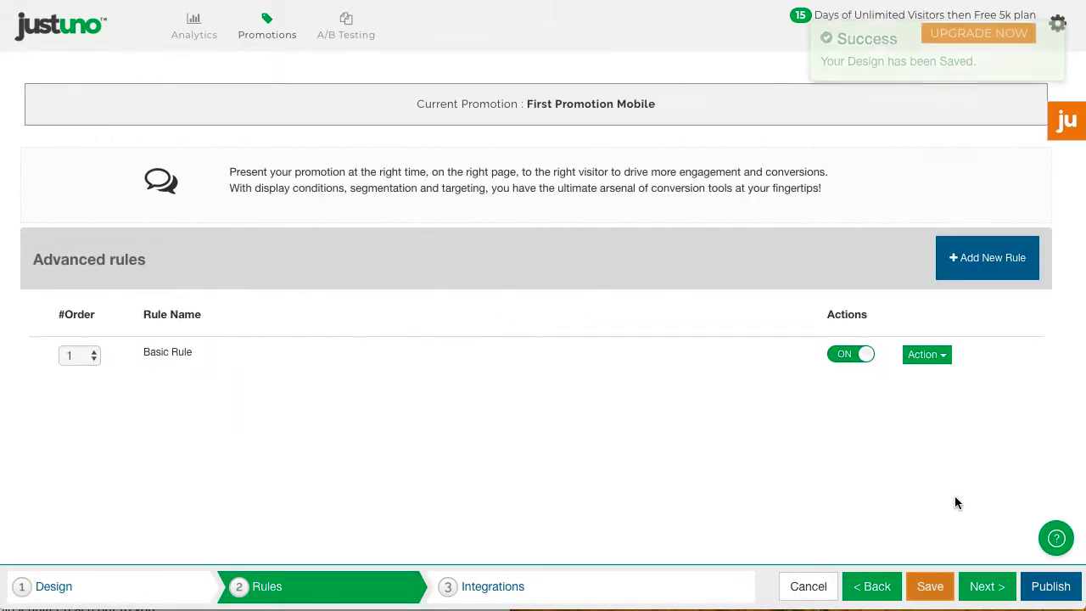
# Step: Edit the Basic Rule to show the popup after 1 page instead of 3, and save it
pyautogui.click(924, 354)
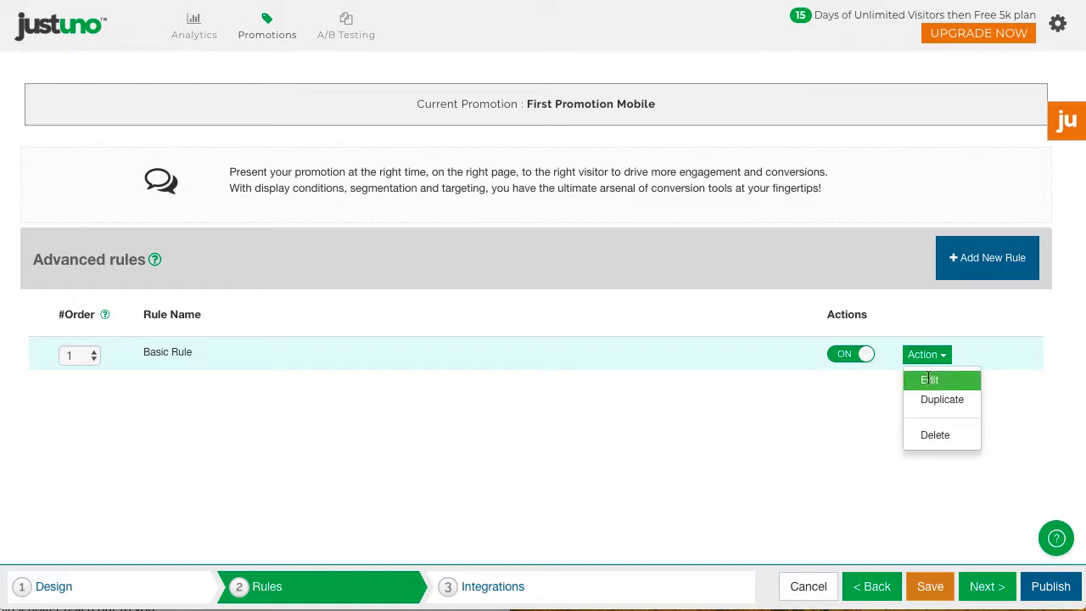
pyautogui.click(929, 380)
pyautogui.click(449, 313)
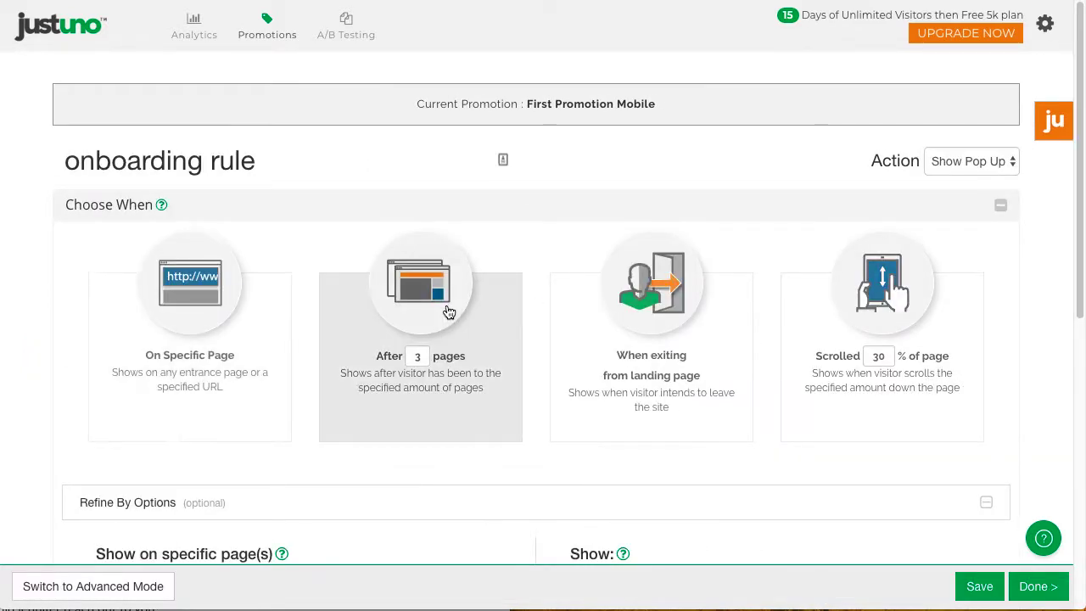
pyautogui.click(422, 357)
pyautogui.press('BackSpace')
pyautogui.write('1')
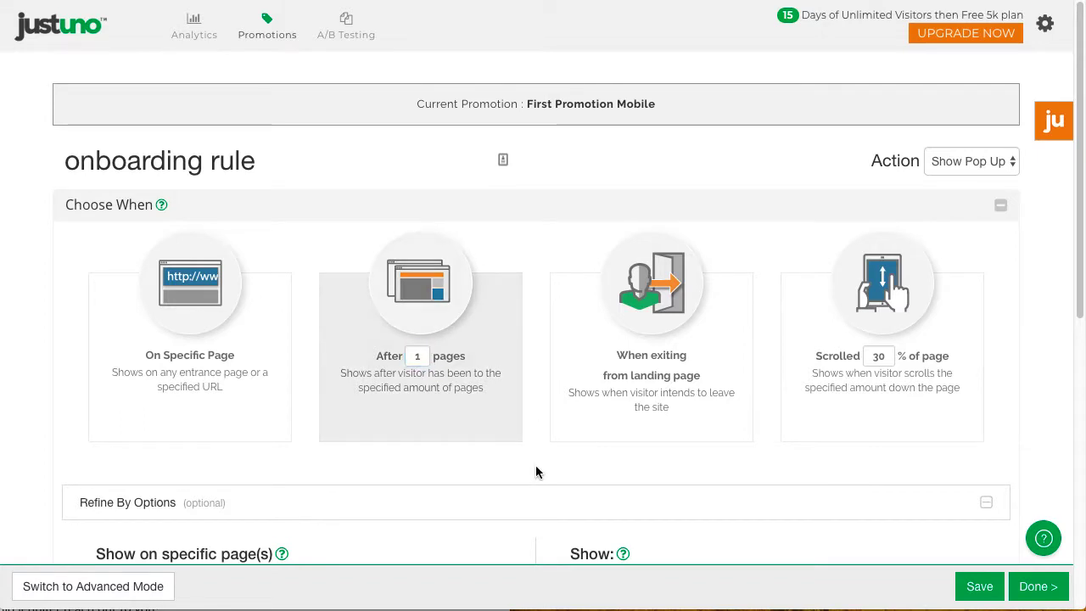
pyautogui.click(1038, 587)
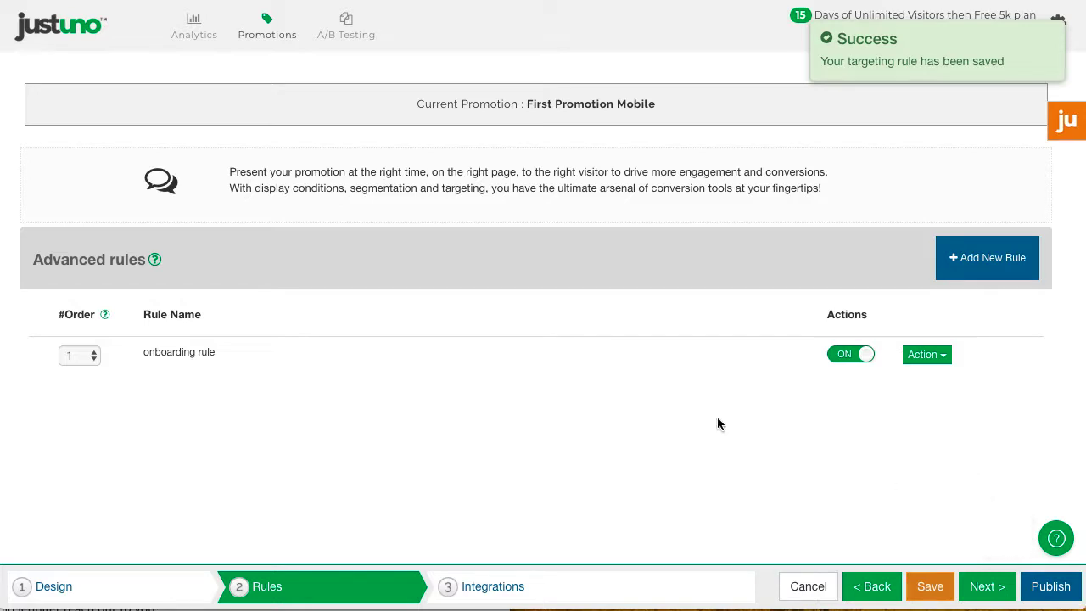
# Step: From the promotions list, create a new promotion named 'First Mobile Promotion'
pyautogui.click(266, 34)
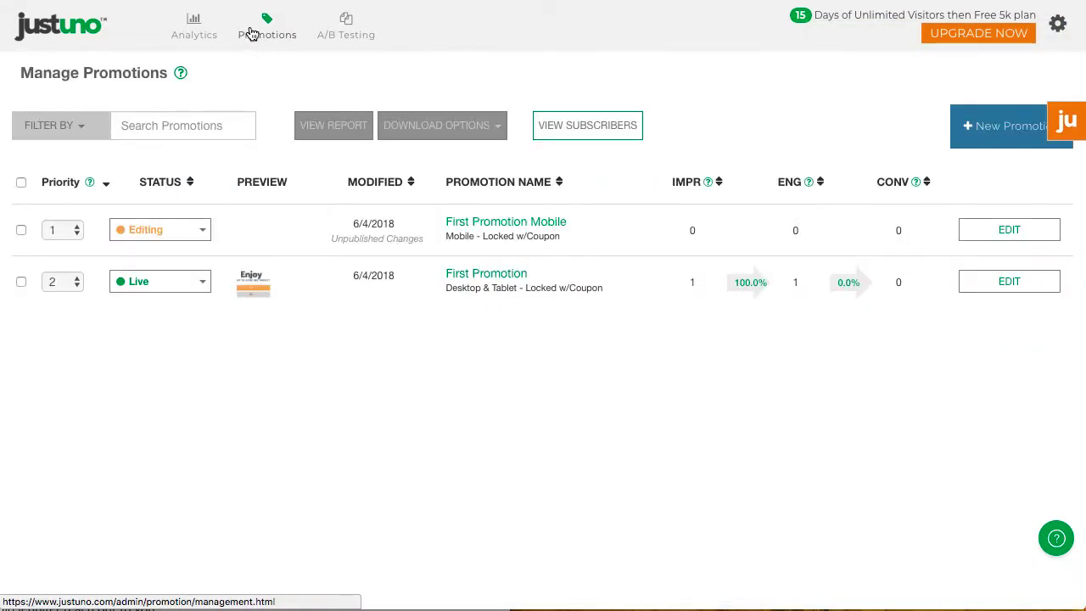
pyautogui.click(1021, 141)
pyautogui.click(538, 189)
pyautogui.write('First')
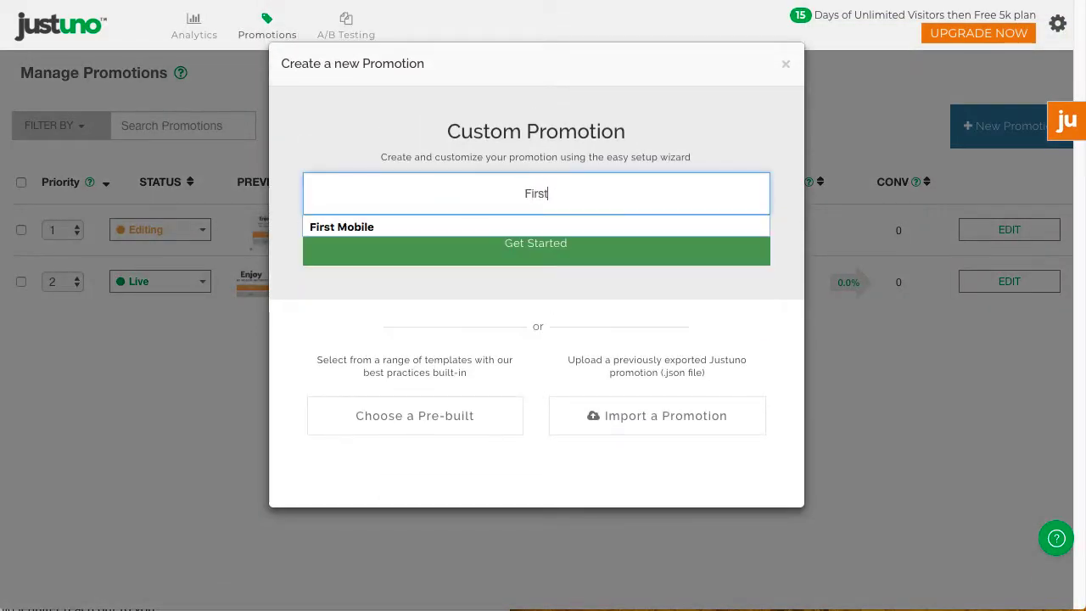
pyautogui.write(' Mobile Promotion')
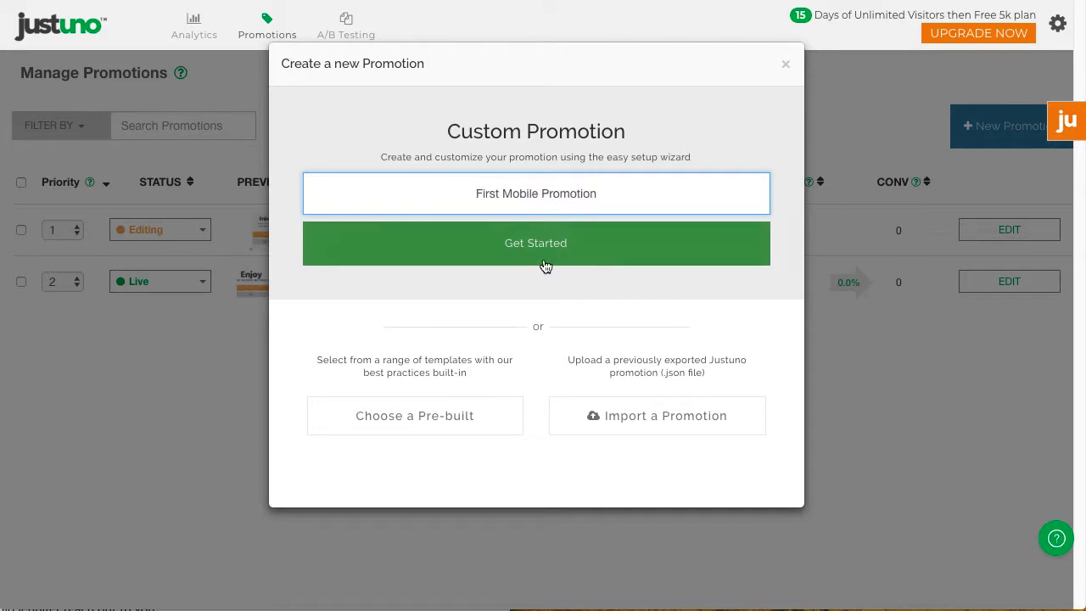
pyautogui.click(544, 264)
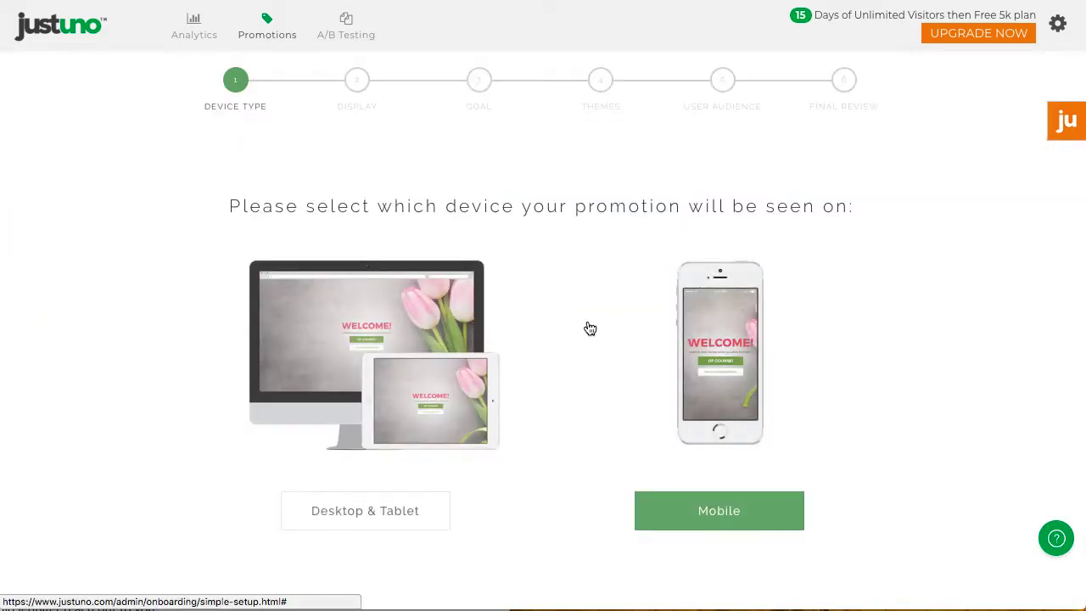
# Step: Choose Mobile, a display type, Lead Capture with an intro screen, and filter to Email Capture themes
pyautogui.click(735, 348)
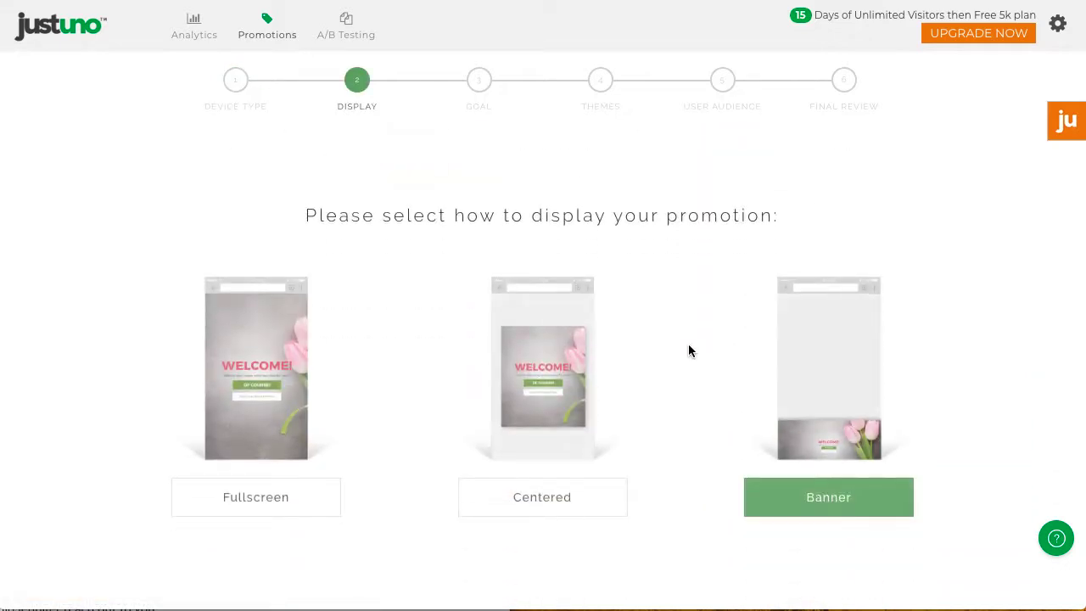
pyautogui.click(562, 363)
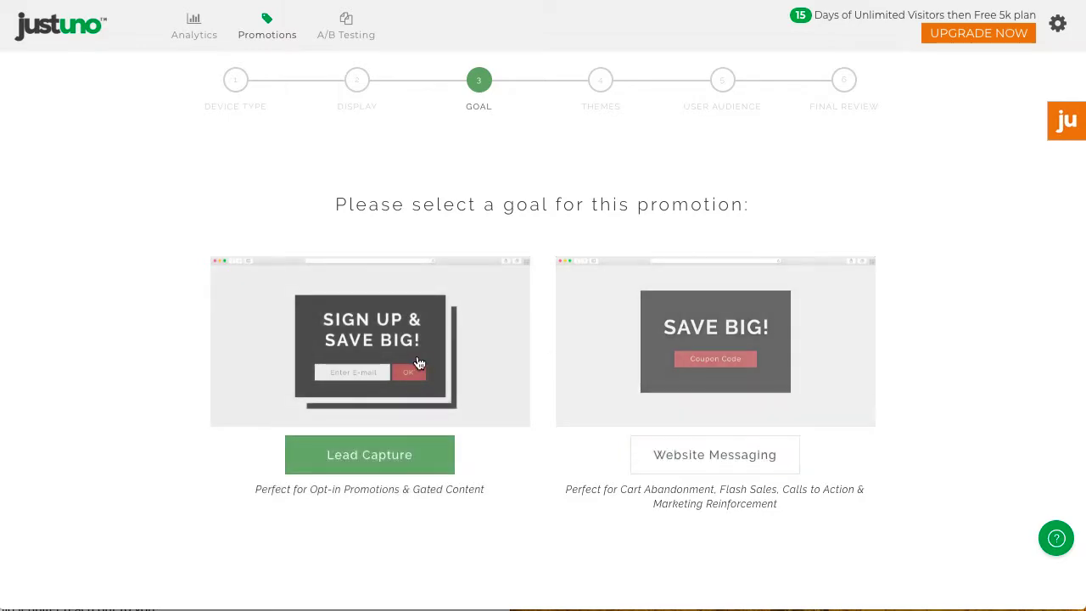
pyautogui.click(414, 364)
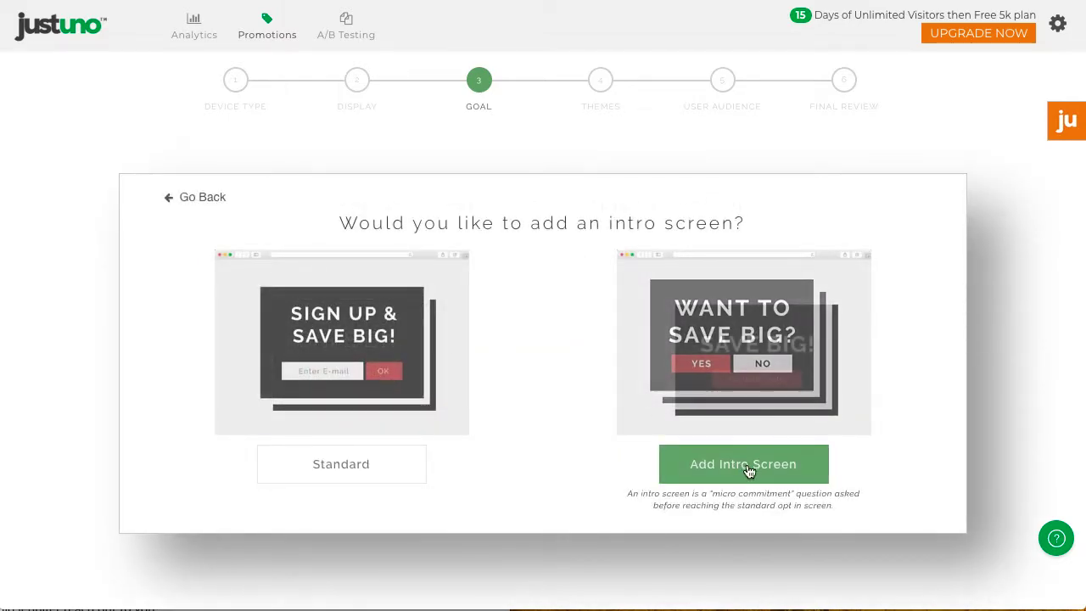
pyautogui.click(747, 465)
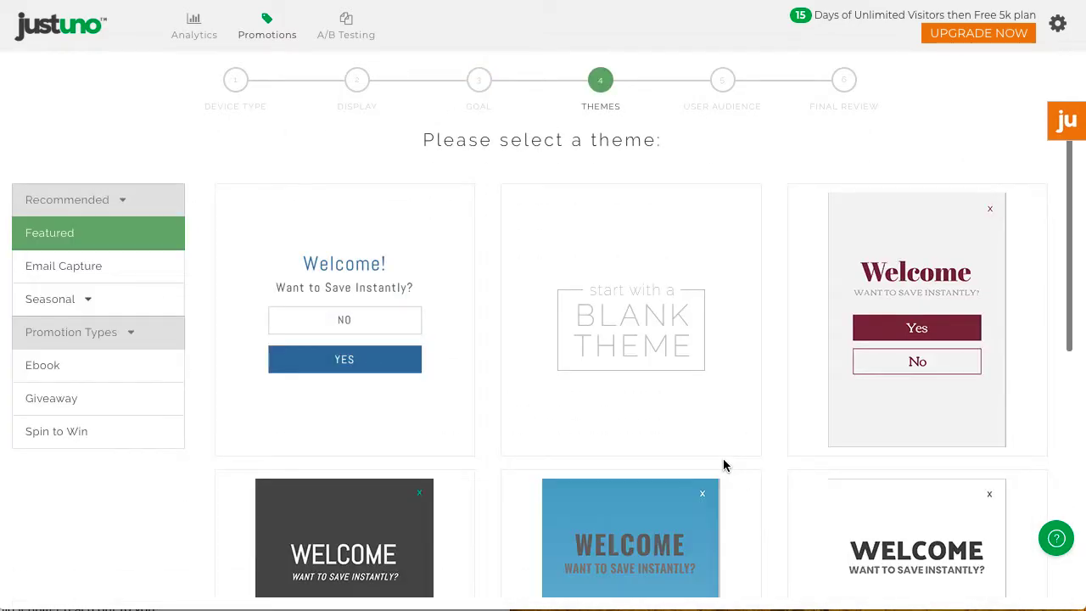
pyautogui.click(126, 274)
pyautogui.scroll(-10, 796, 477)
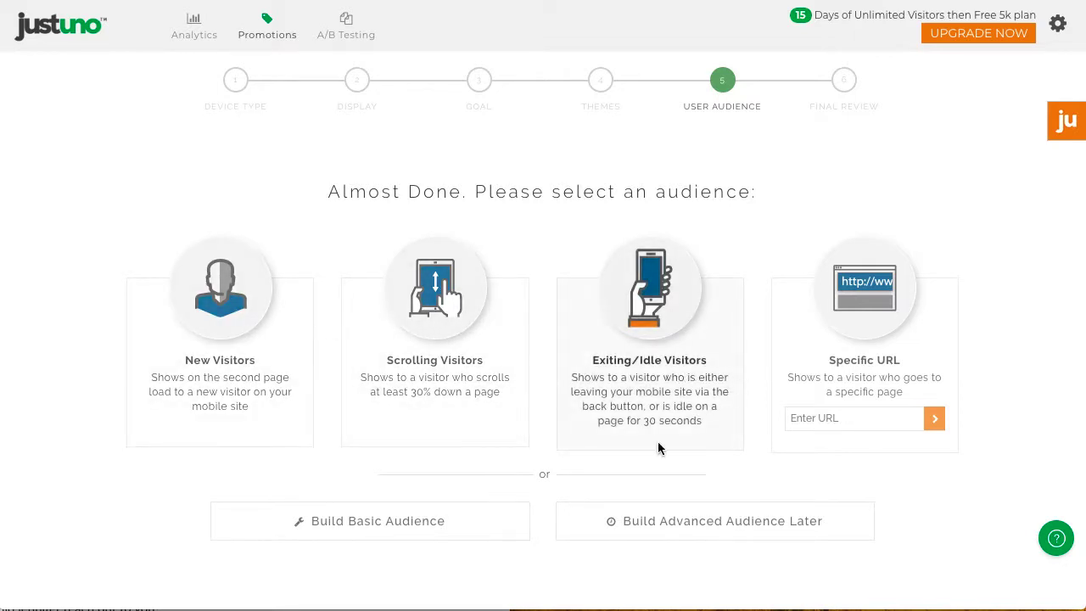
# Step: Build a basic audience that shows the promotion after 1 page
pyautogui.click(412, 528)
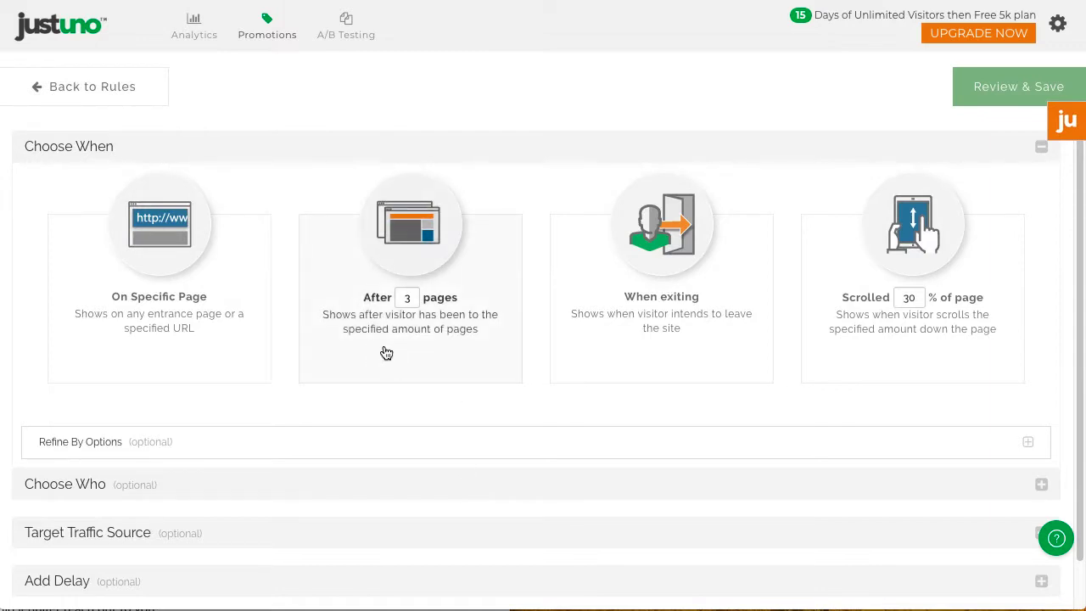
pyautogui.click(408, 297)
pyautogui.press('BackSpace')
pyautogui.write('1')
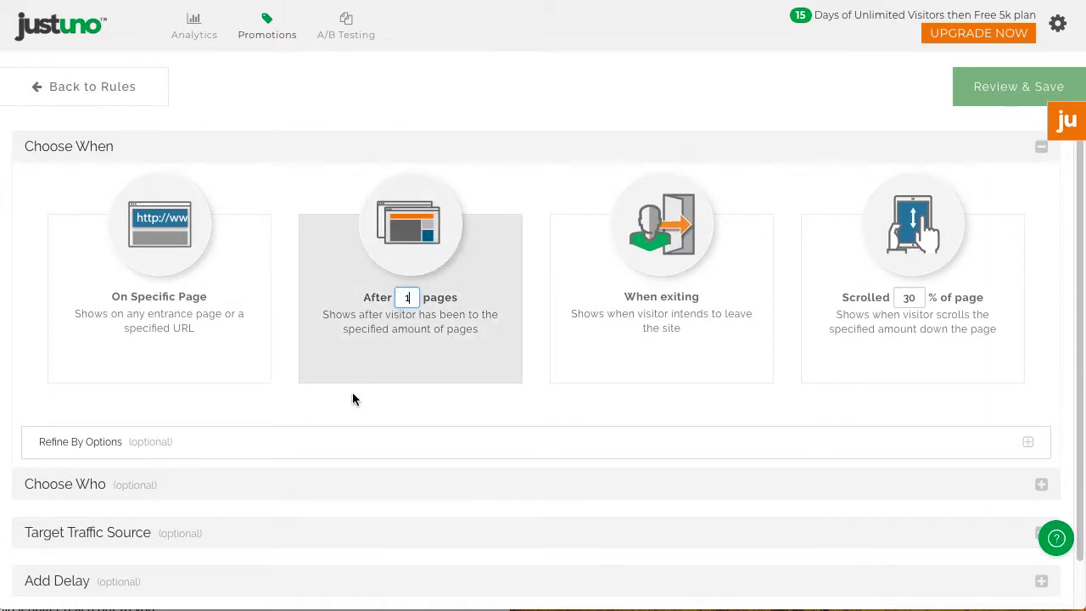
pyautogui.click(364, 439)
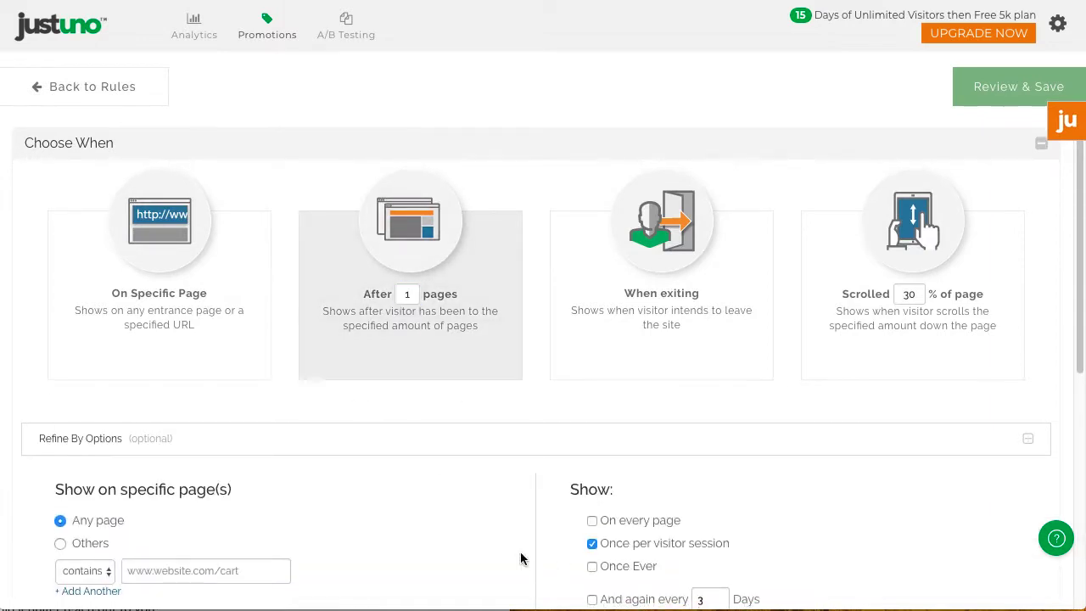
pyautogui.scroll(-5, 521, 558)
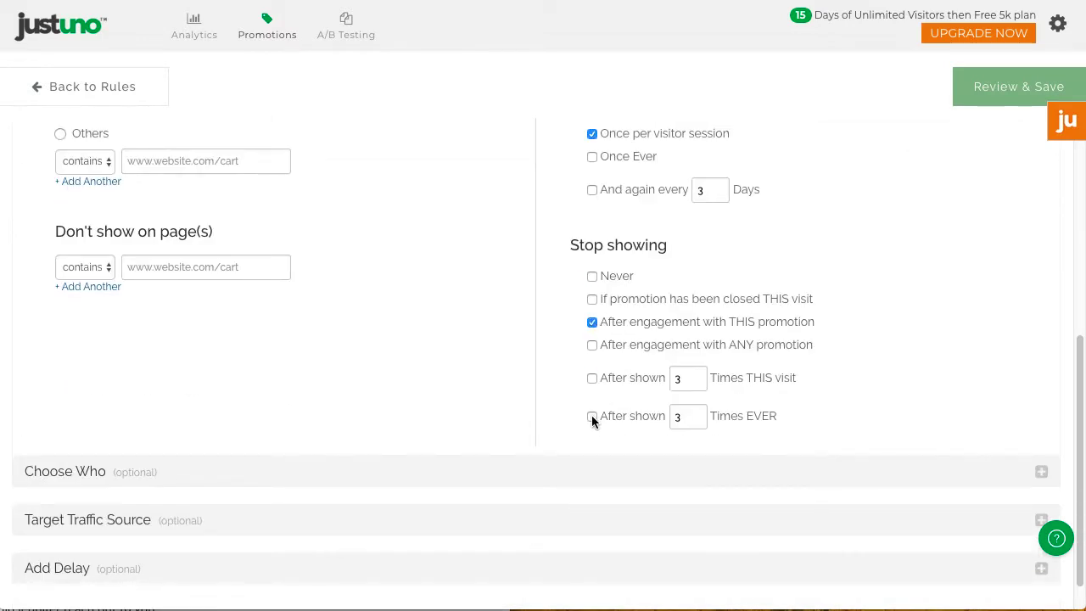
# Step: Add a 15-second timed delay, then save the rules and review the promotion
pyautogui.click(234, 481)
pyautogui.click(233, 480)
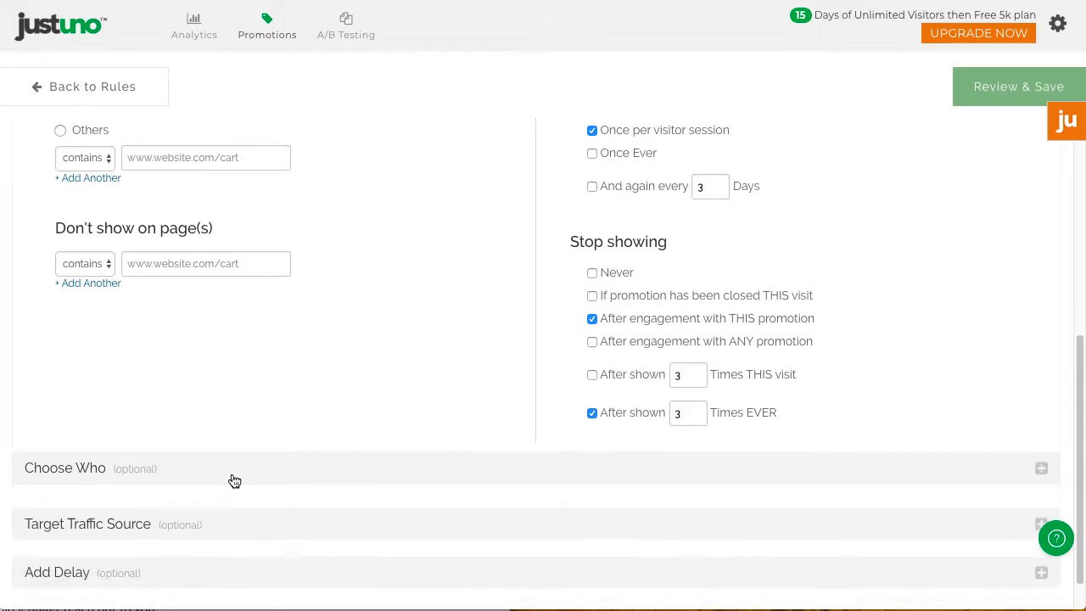
pyautogui.scroll(-1, 190, 498)
pyautogui.click(171, 536)
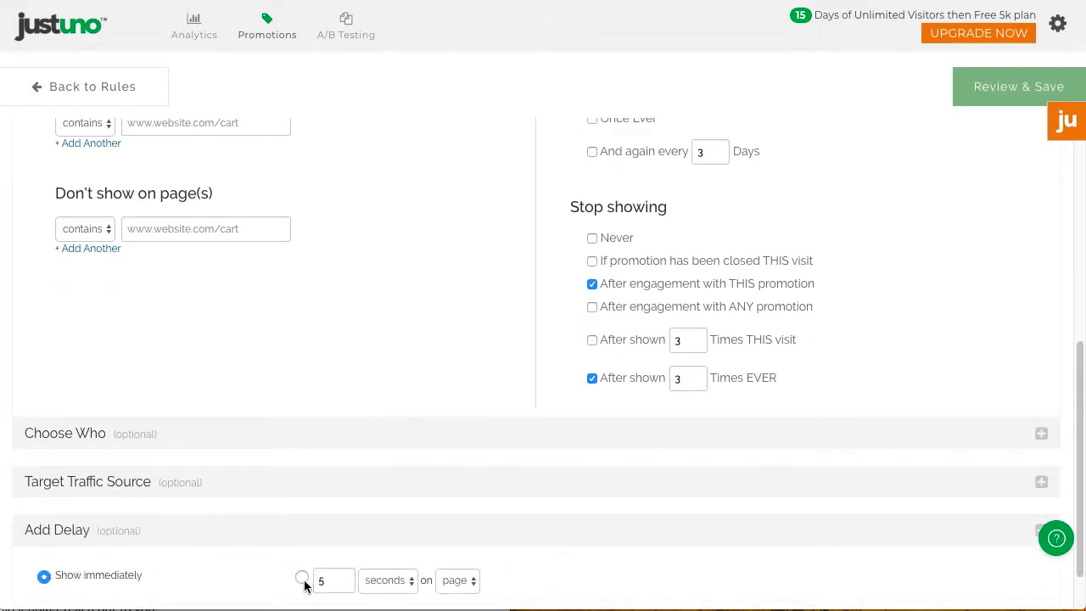
pyautogui.click(302, 578)
pyautogui.click(319, 582)
pyautogui.write('1')
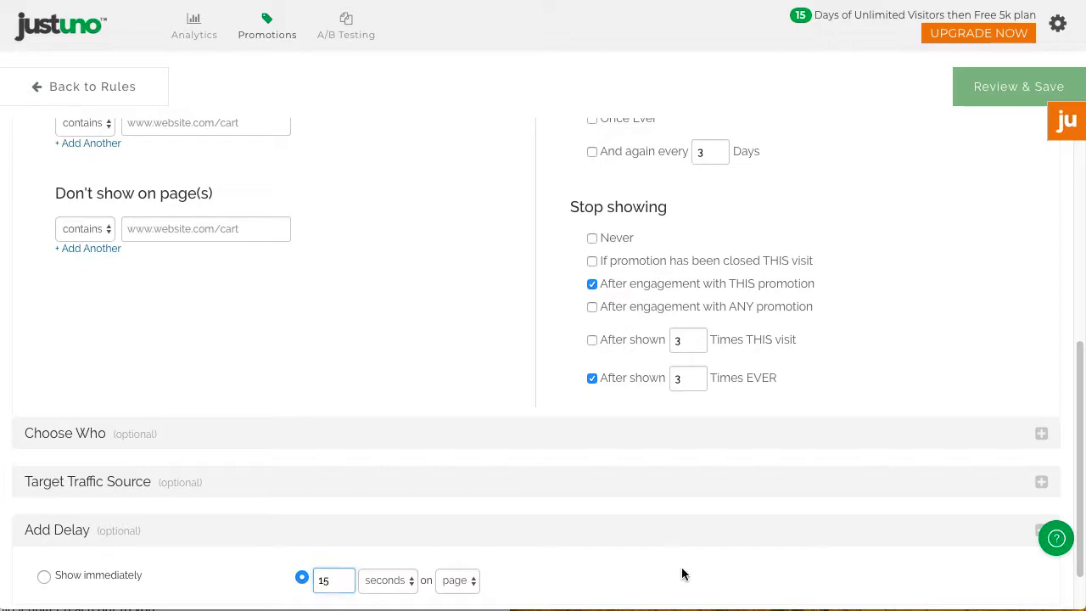
pyautogui.click(683, 575)
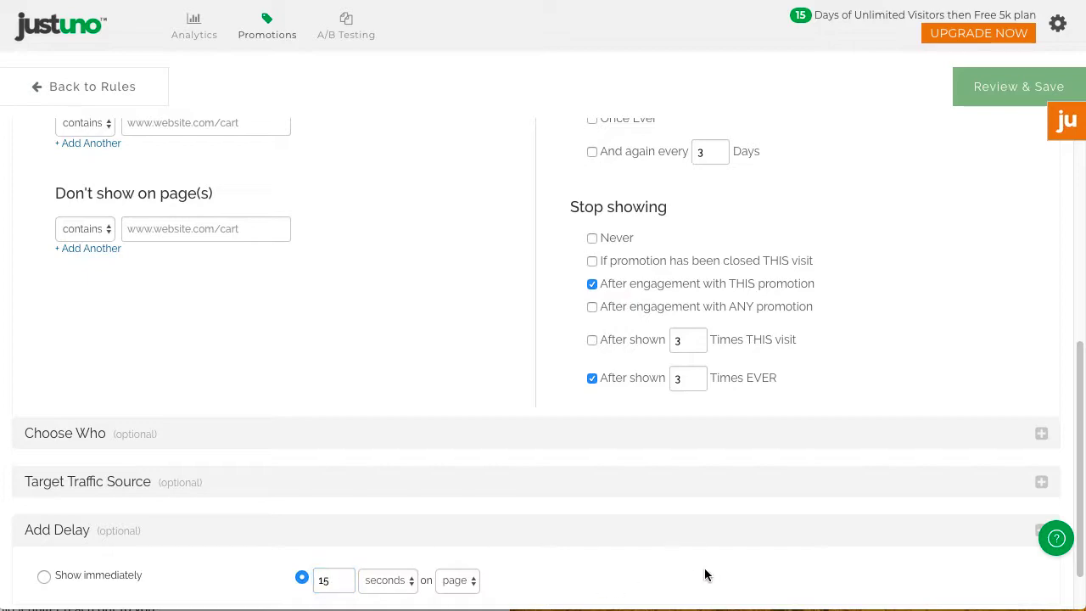
pyautogui.click(1008, 90)
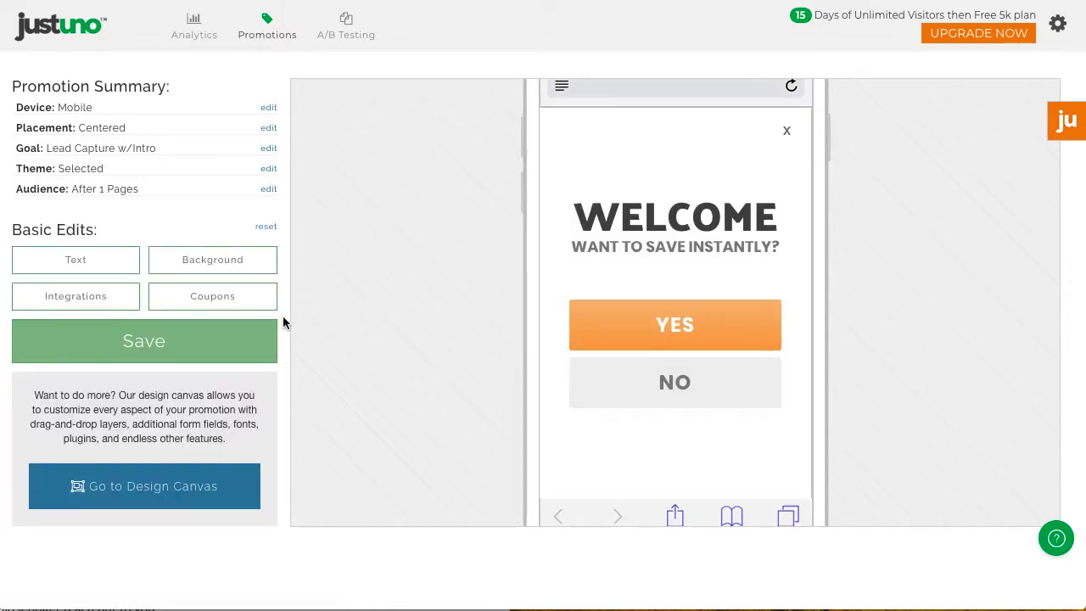
# Step: Change the popup heading from WELCOME to ENJOY
pyautogui.click(89, 269)
pyautogui.click(85, 134)
pyautogui.moveTo(34, 188); pyautogui.dragTo(320, 218)
pyautogui.write('EN')
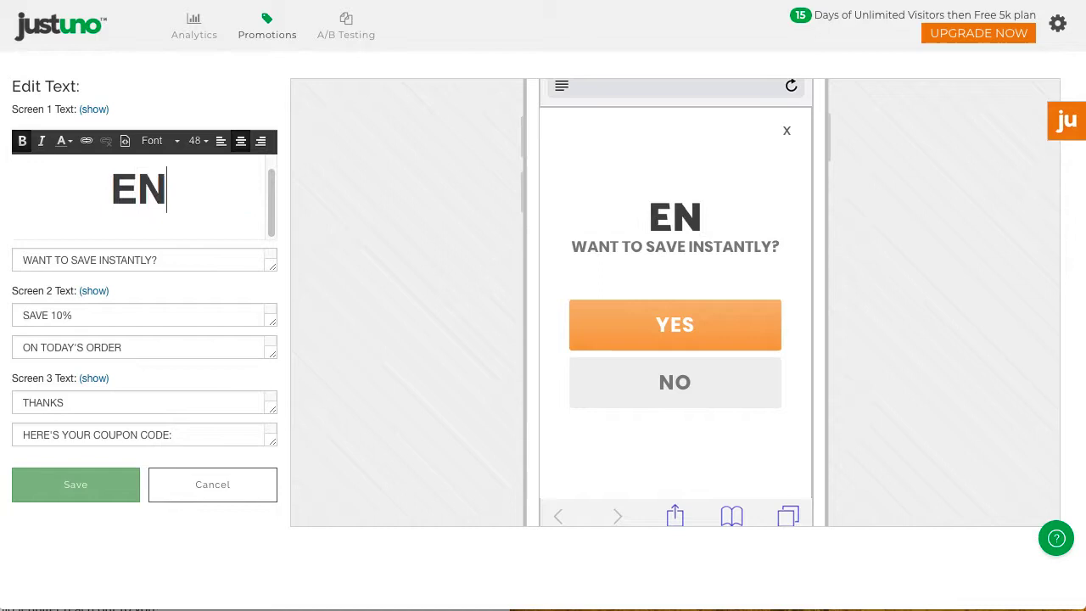
pyautogui.write('JOY')
pyautogui.click(97, 495)
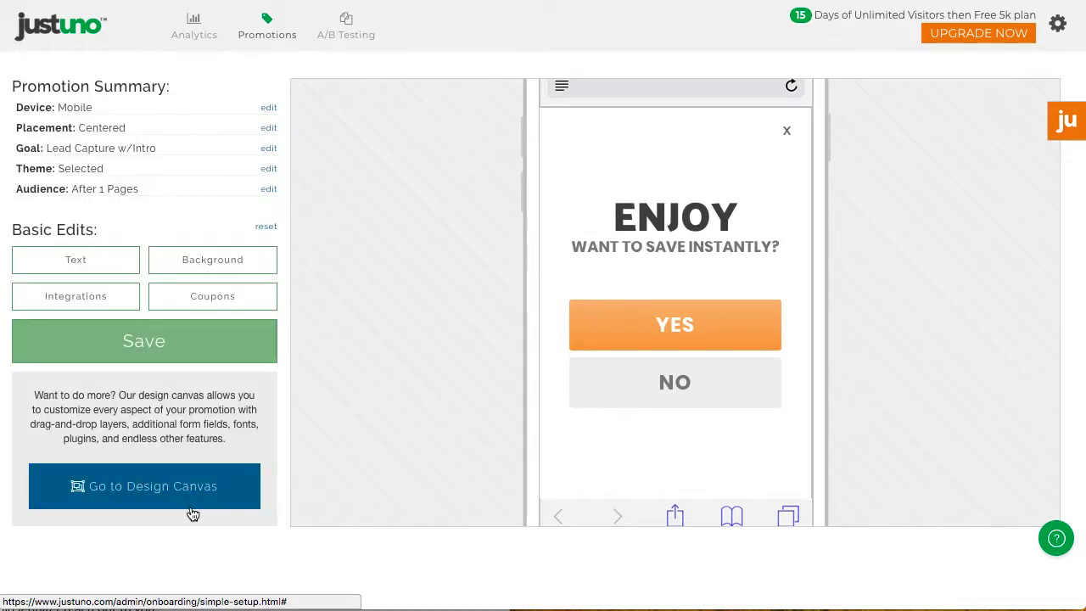
# Step: Set the promotion background colour to #fcfcfc
pyautogui.click(223, 265)
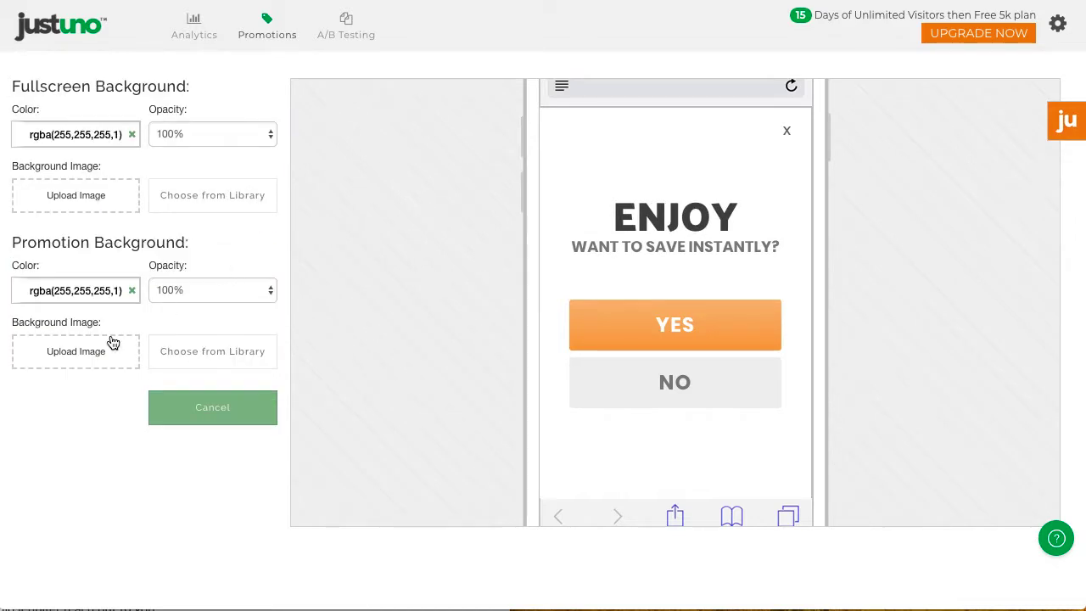
pyautogui.click(56, 292)
pyautogui.moveTo(56, 351); pyautogui.dragTo(15, 310)
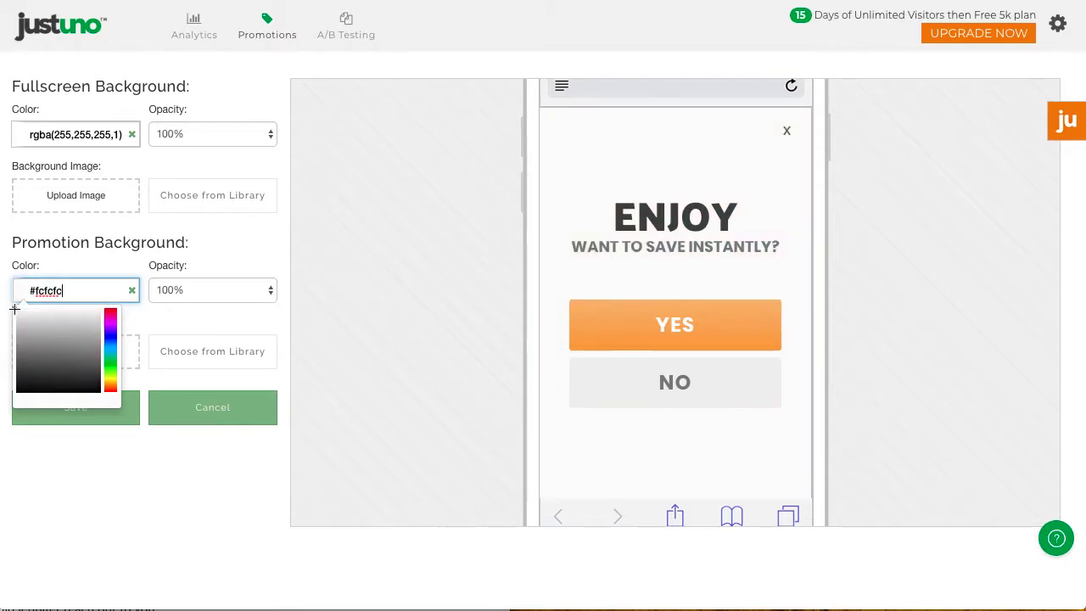
pyautogui.click(124, 415)
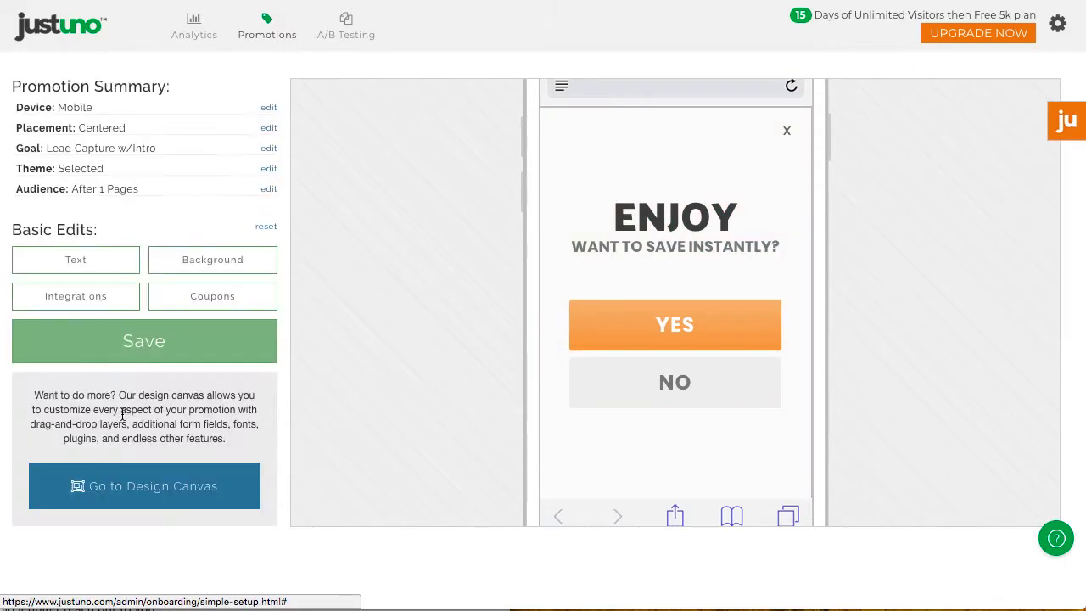
# Step: Add the coupon code 'testcoupon' and save it
pyautogui.click(218, 310)
pyautogui.click(135, 237)
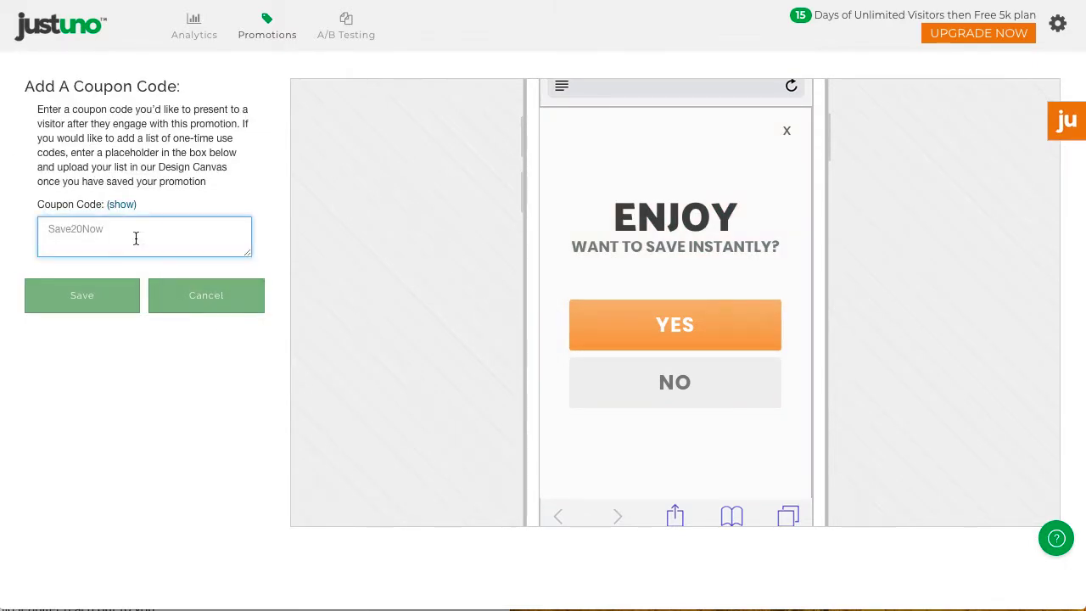
pyautogui.write('testcoupon')
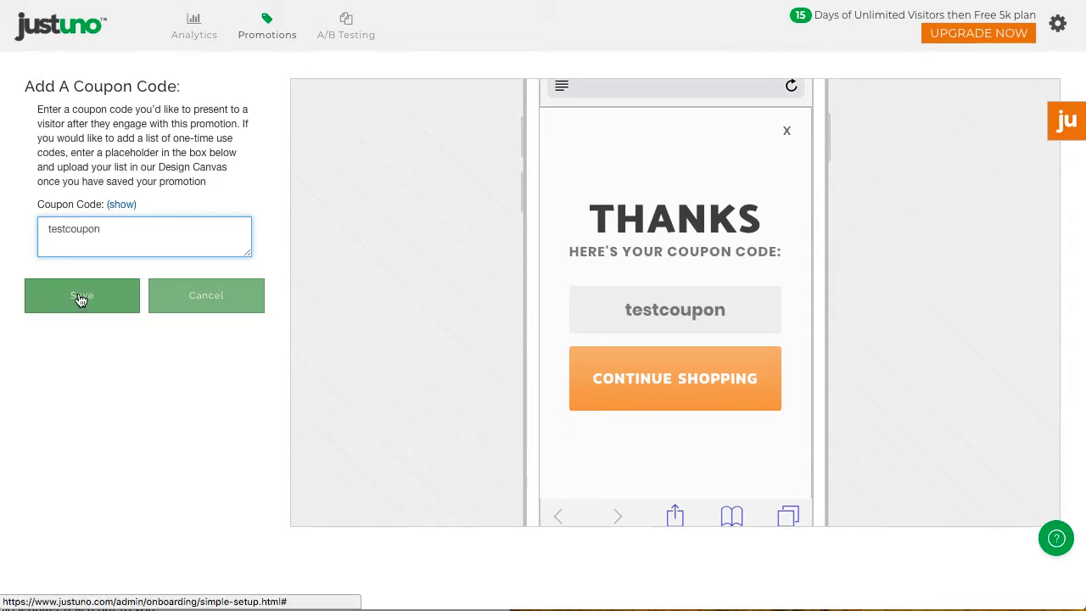
pyautogui.click(80, 298)
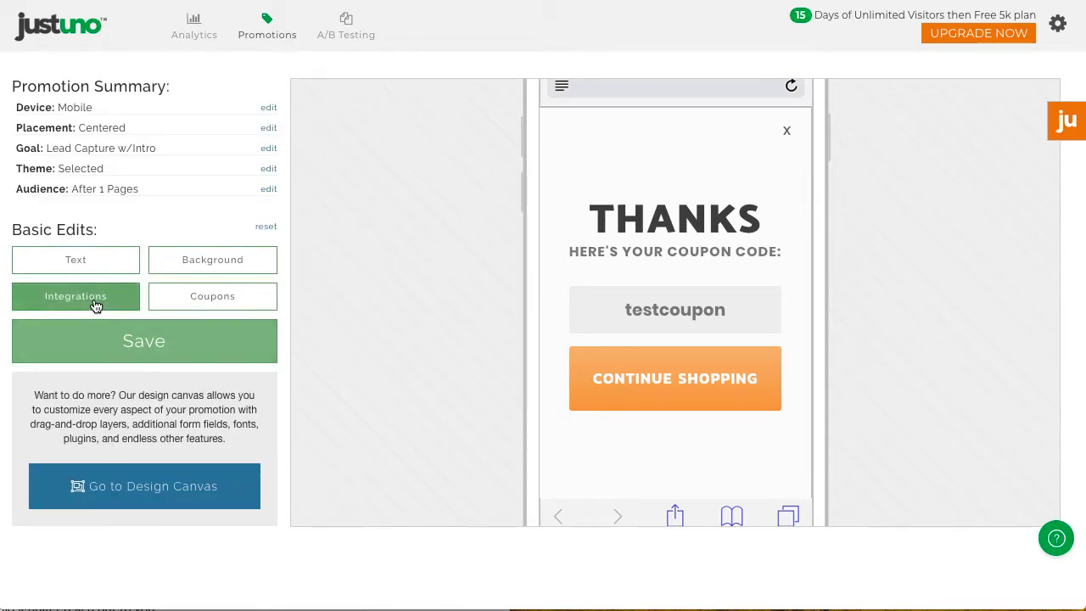
# Step: Sign in to Mailchimp from the form integrations and choose the account to connect
pyautogui.click(95, 301)
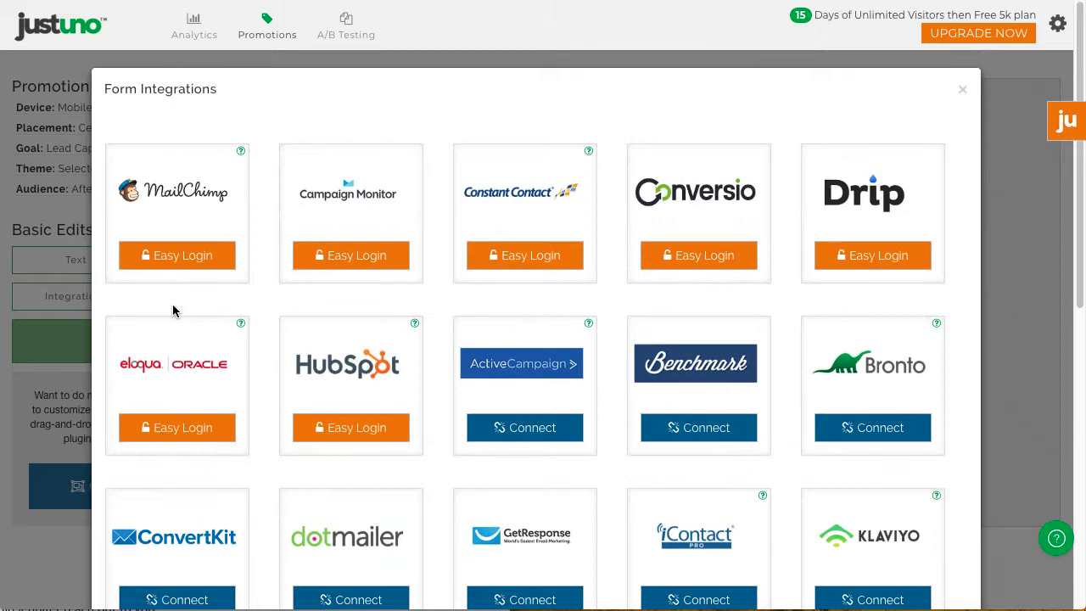
pyautogui.scroll(-6, 526, 428)
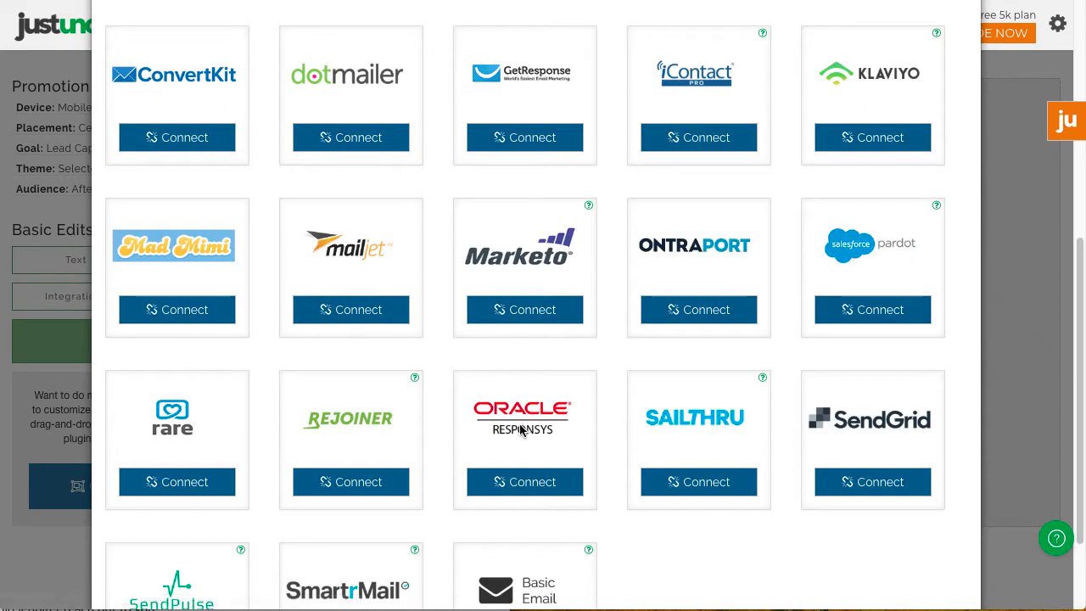
pyautogui.scroll(6, 520, 432)
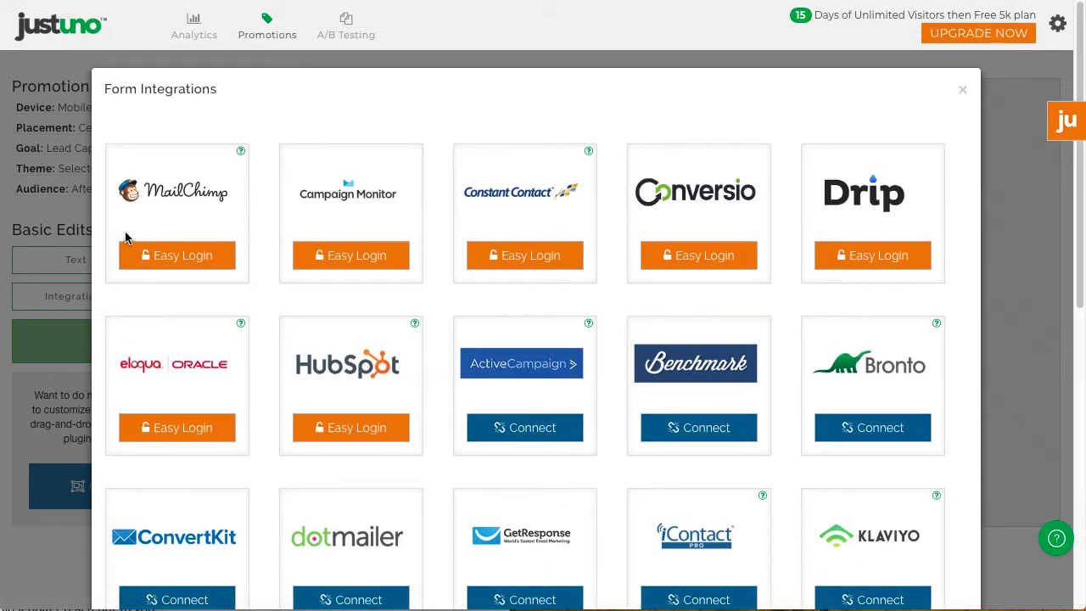
pyautogui.click(177, 255)
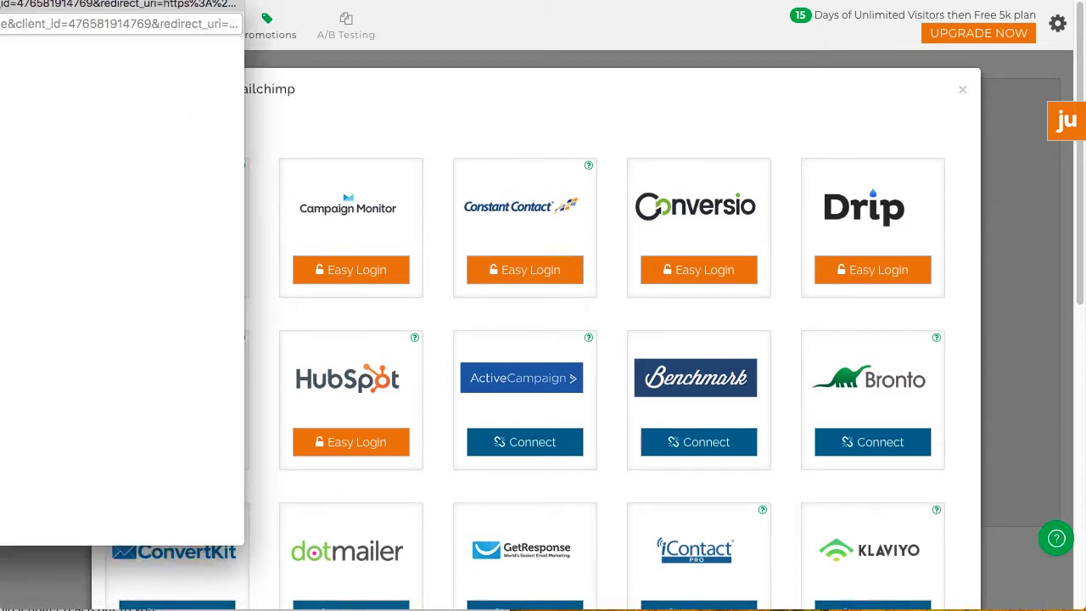
pyautogui.press('super+backslash')
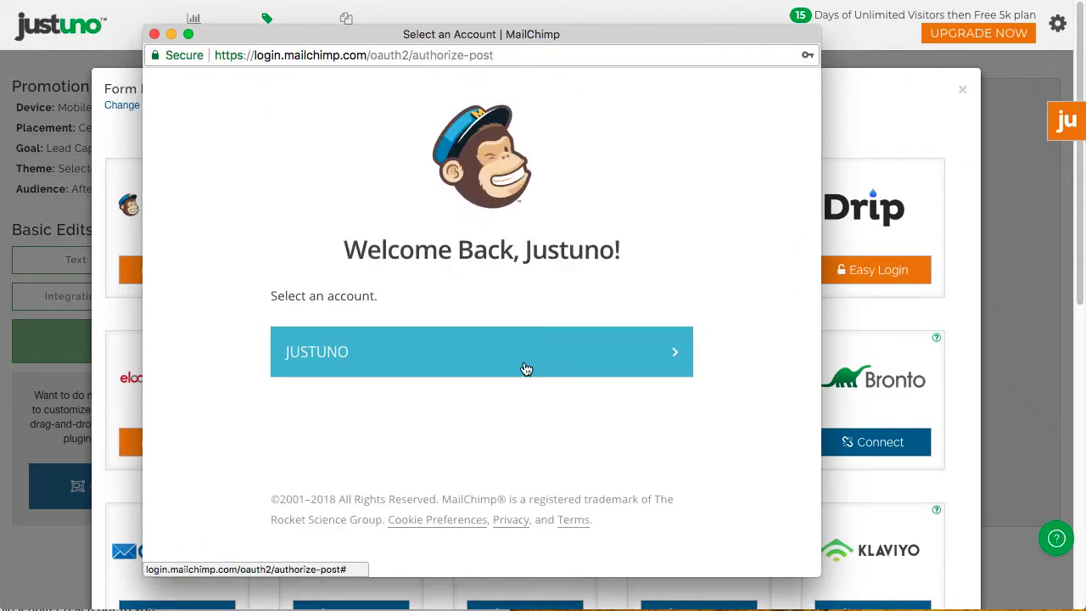
pyautogui.click(525, 369)
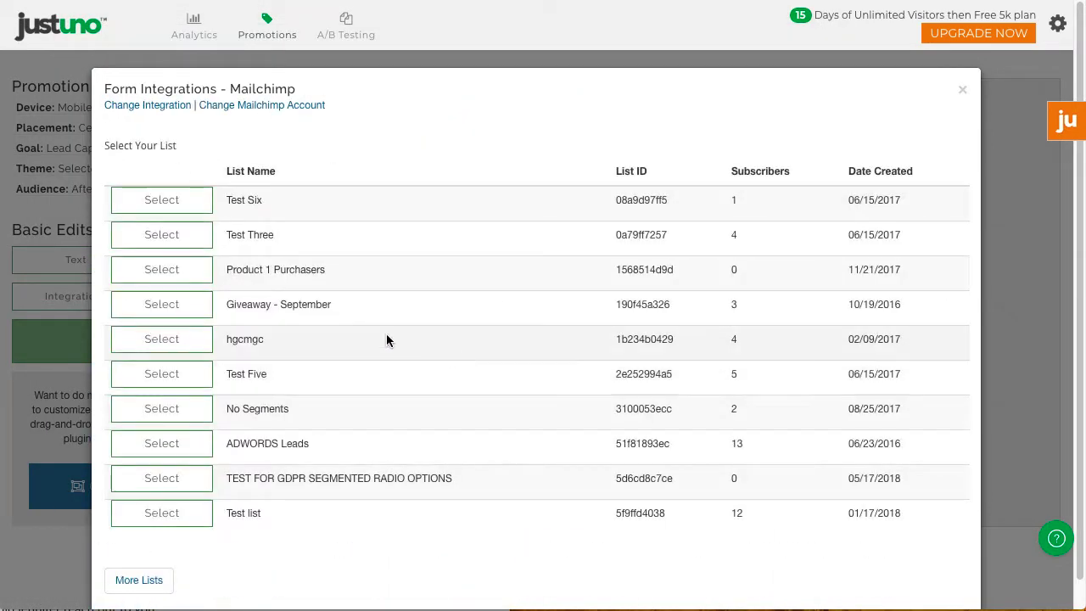
# Step: Send signups to the Test Three list, save the promotion, and publish it live
pyautogui.click(178, 242)
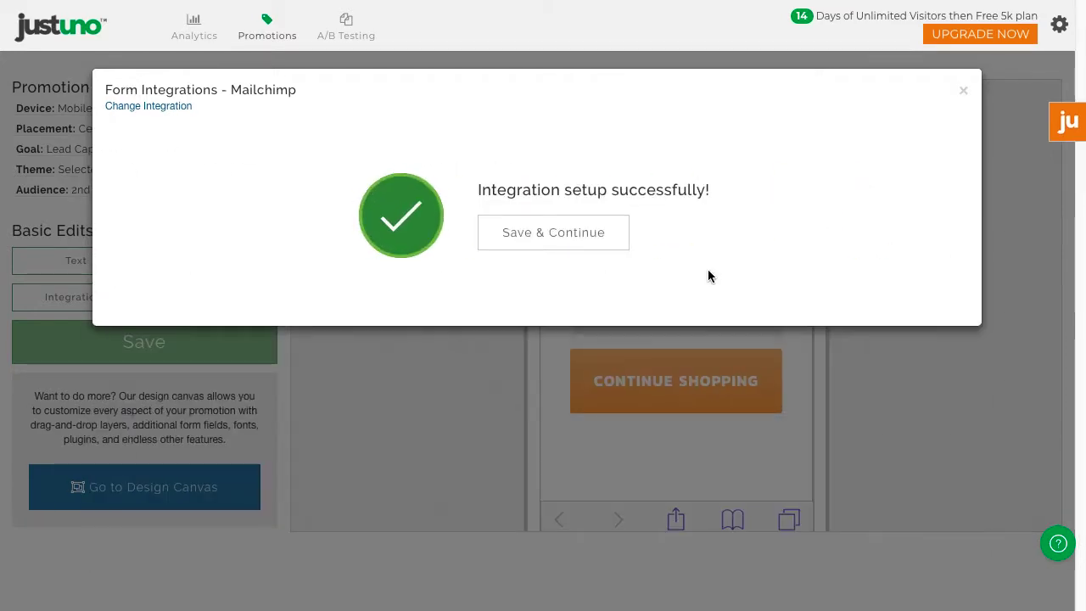
pyautogui.click(545, 234)
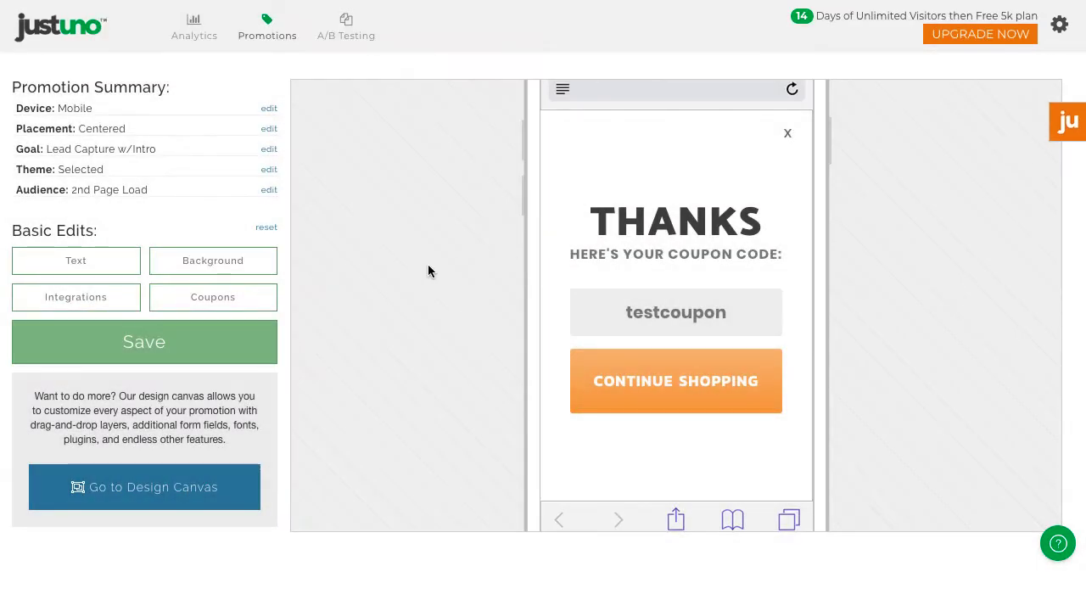
pyautogui.click(203, 346)
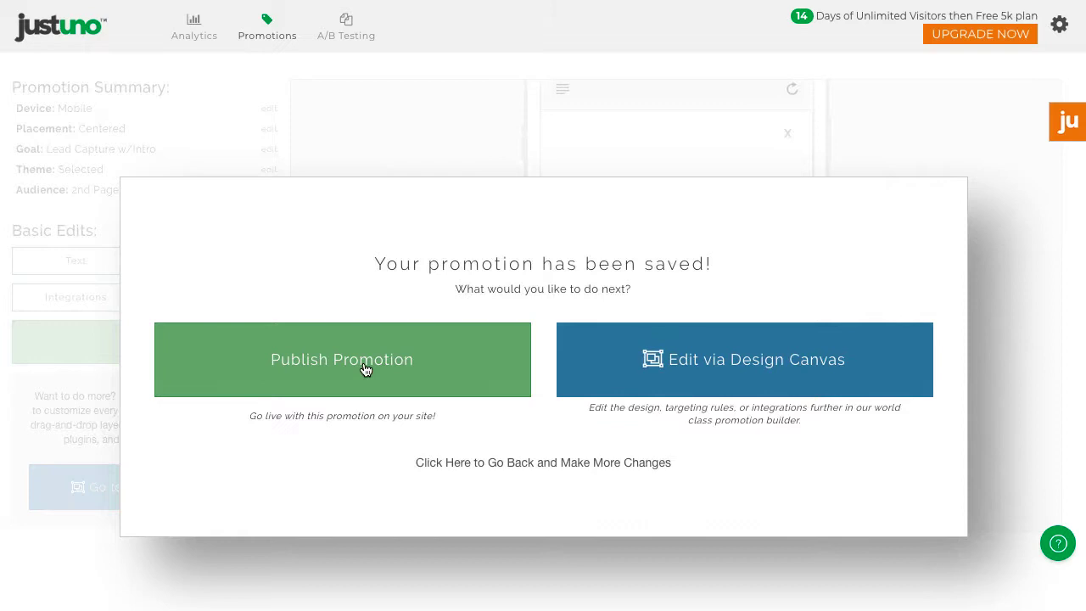
pyautogui.click(365, 369)
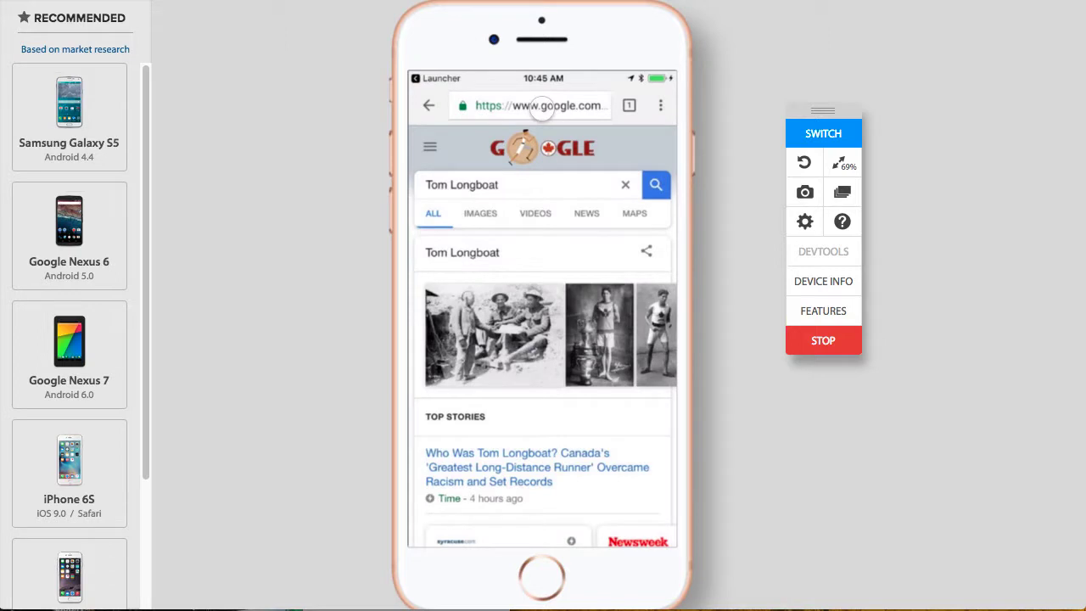
# Step: Load justuno.com in the emulated phone browser
pyautogui.click(541, 106)
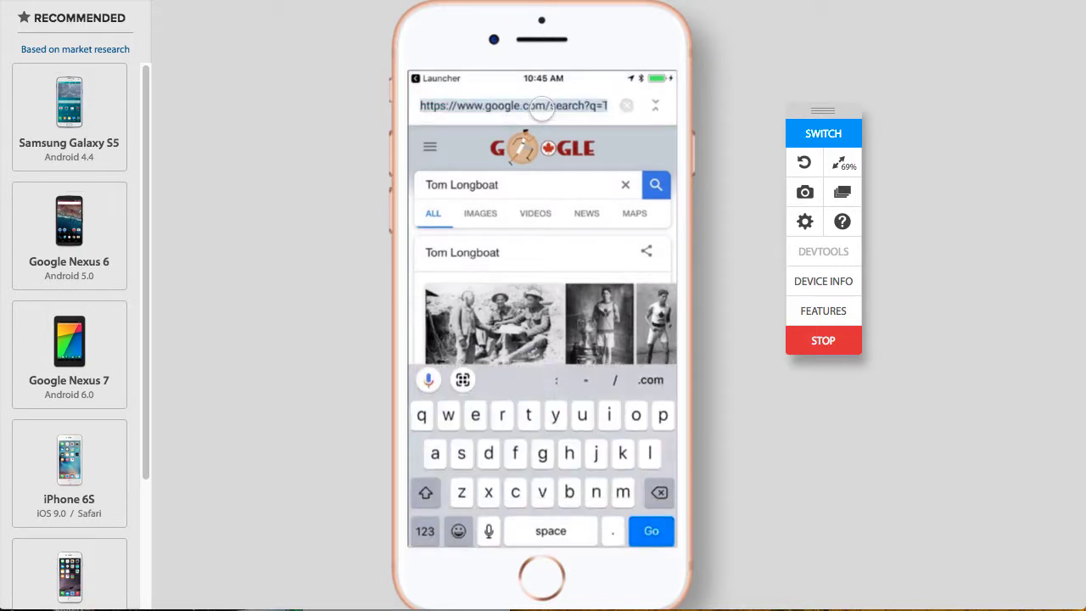
pyautogui.write('justuno.com')
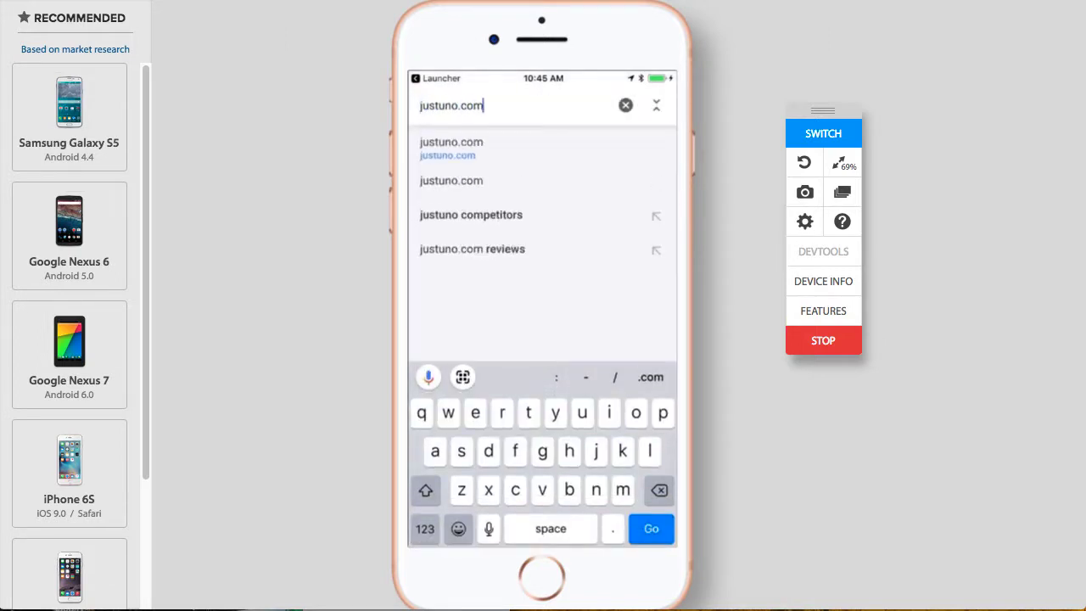
pyautogui.press('Return')
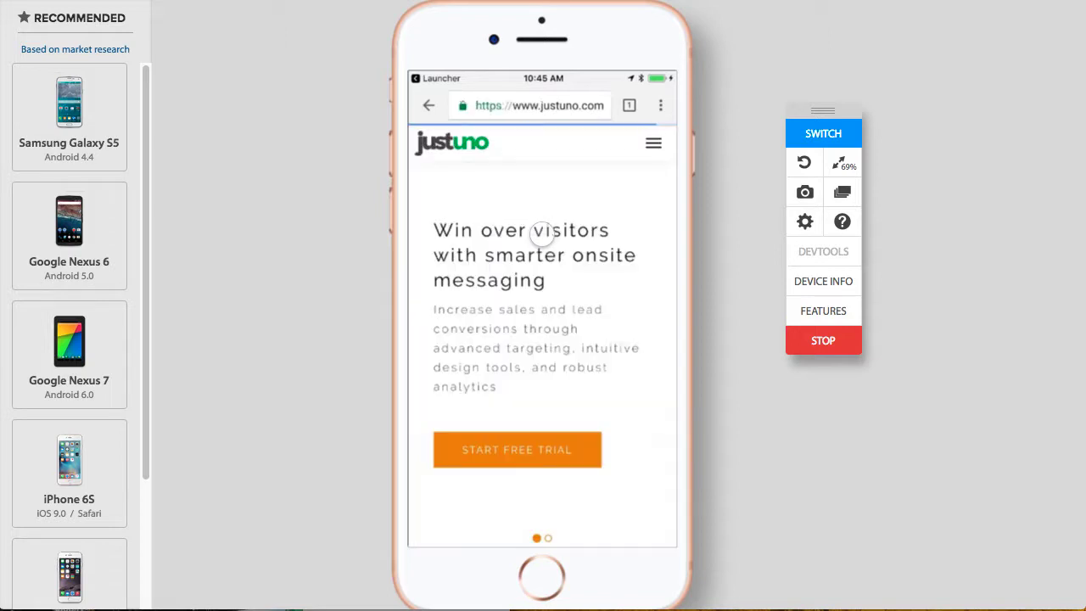
# Step: Log in to Justuno via the site menu and reset the visitor profile for testing
pyautogui.click(654, 143)
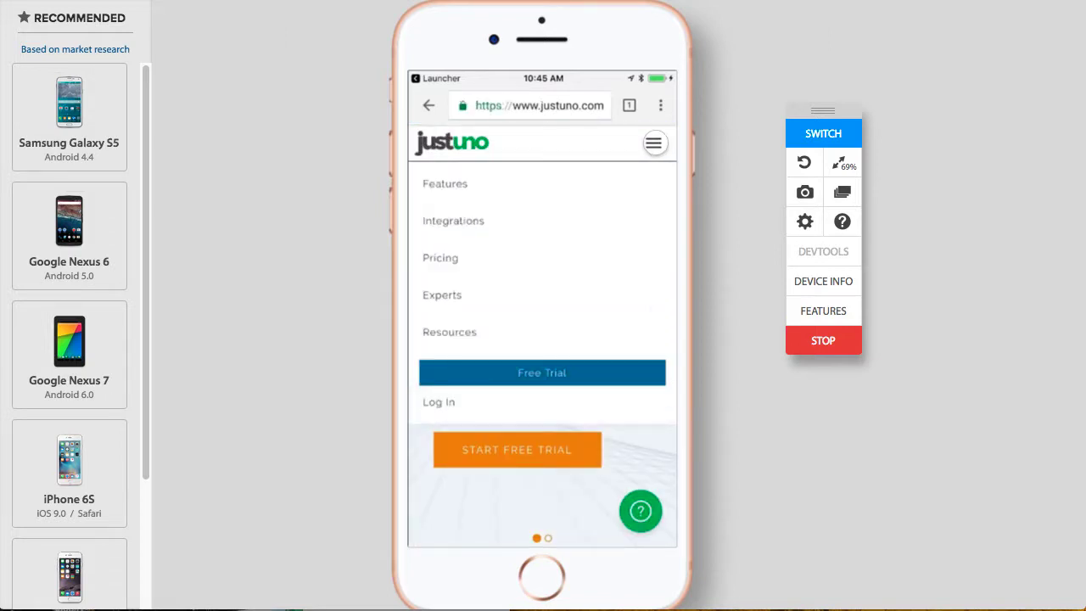
pyautogui.click(438, 402)
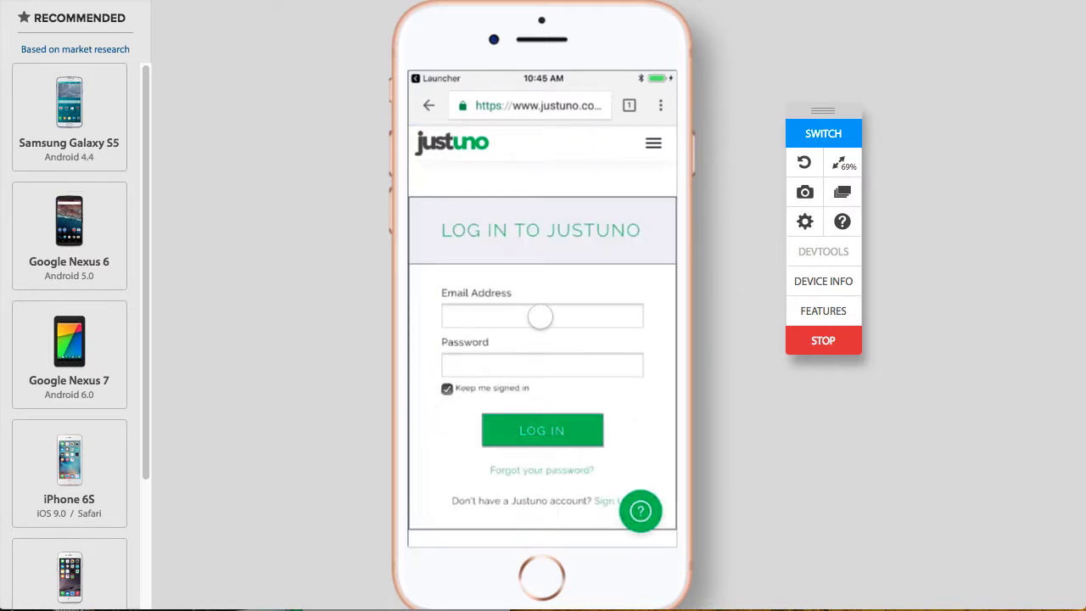
pyautogui.click(541, 317)
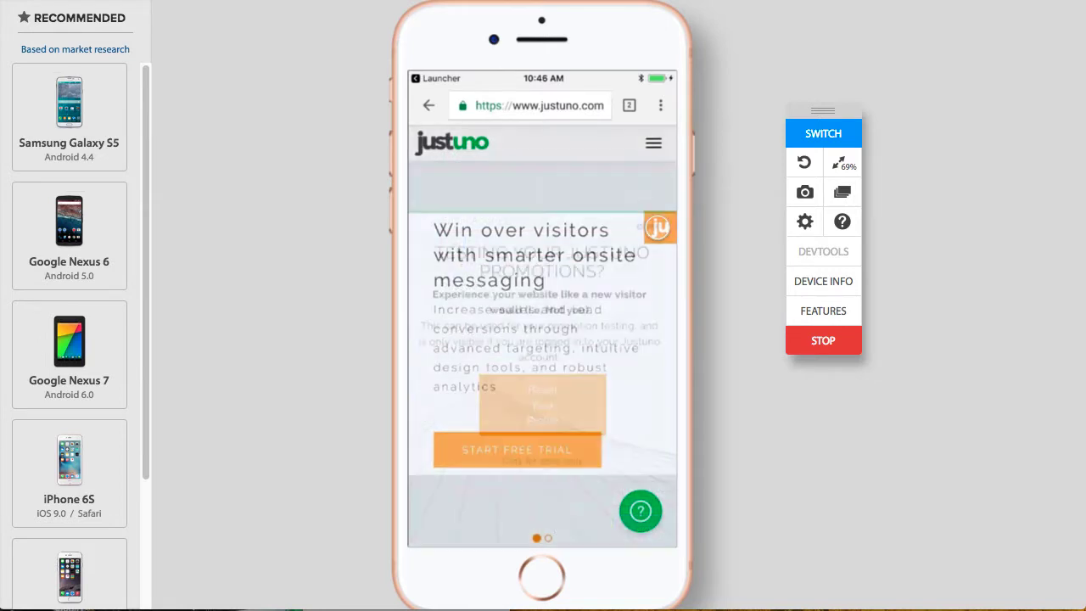
pyautogui.click(542, 411)
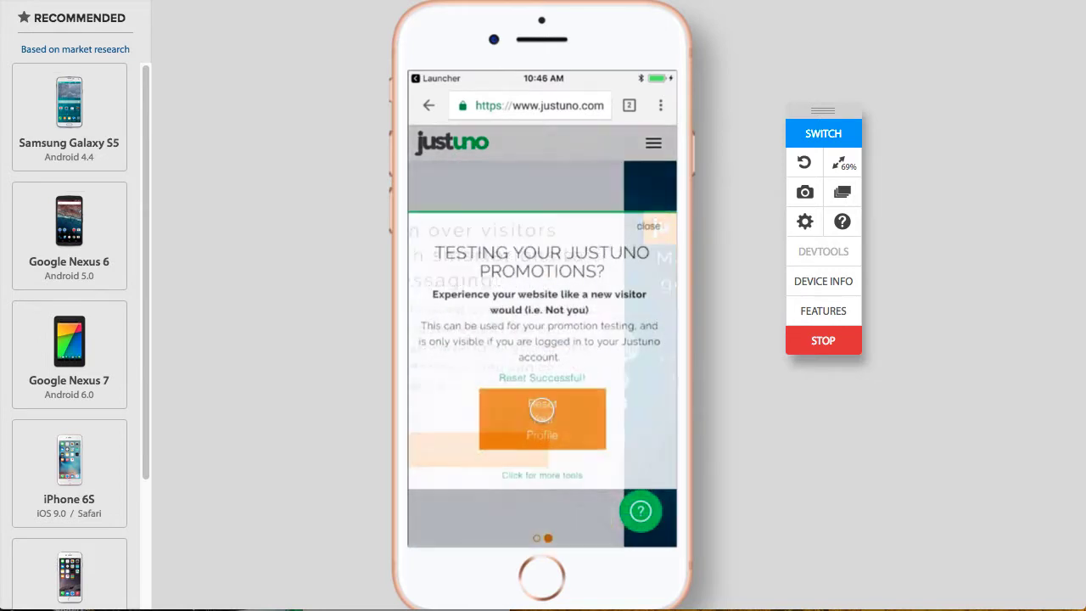
# Step: Trigger the ENJOY popup on another page, accept the offer, and fill in a suggested test e-mail
pyautogui.click(650, 225)
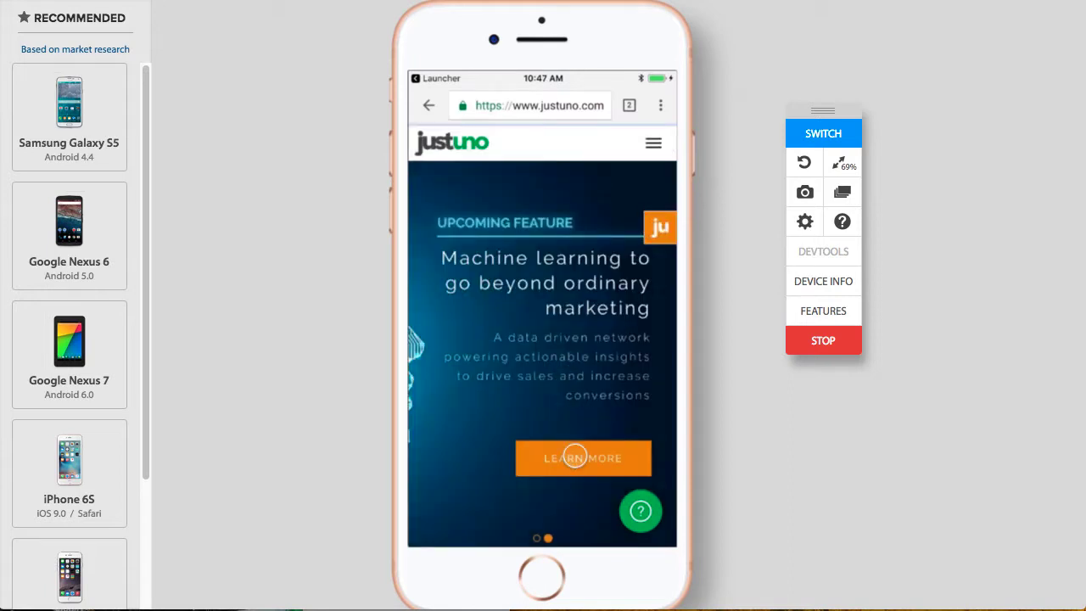
pyautogui.click(574, 456)
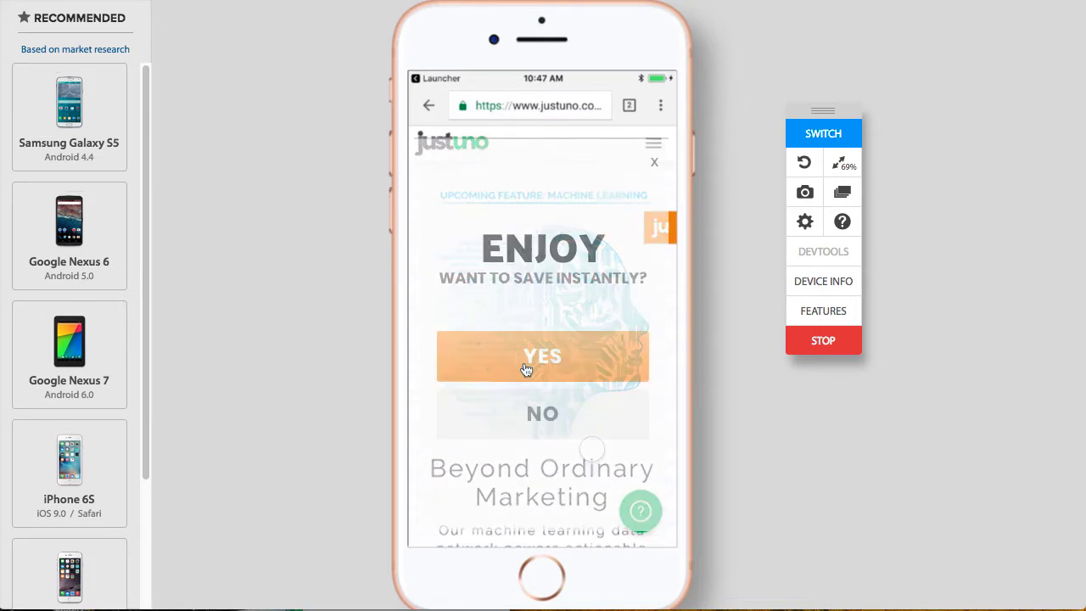
pyautogui.click(525, 361)
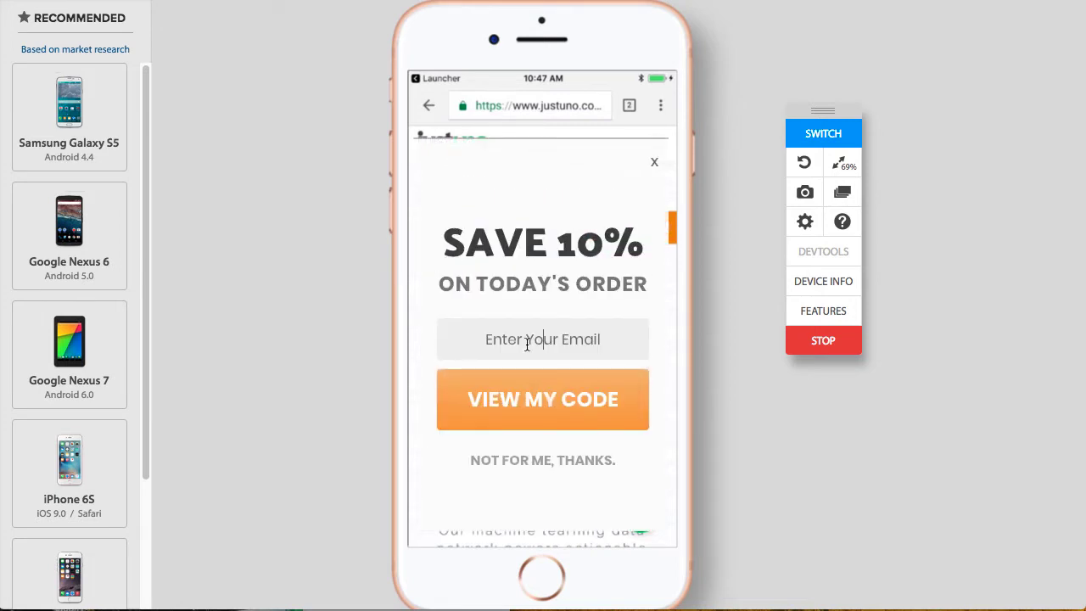
pyautogui.write('test')
pyautogui.click(523, 377)
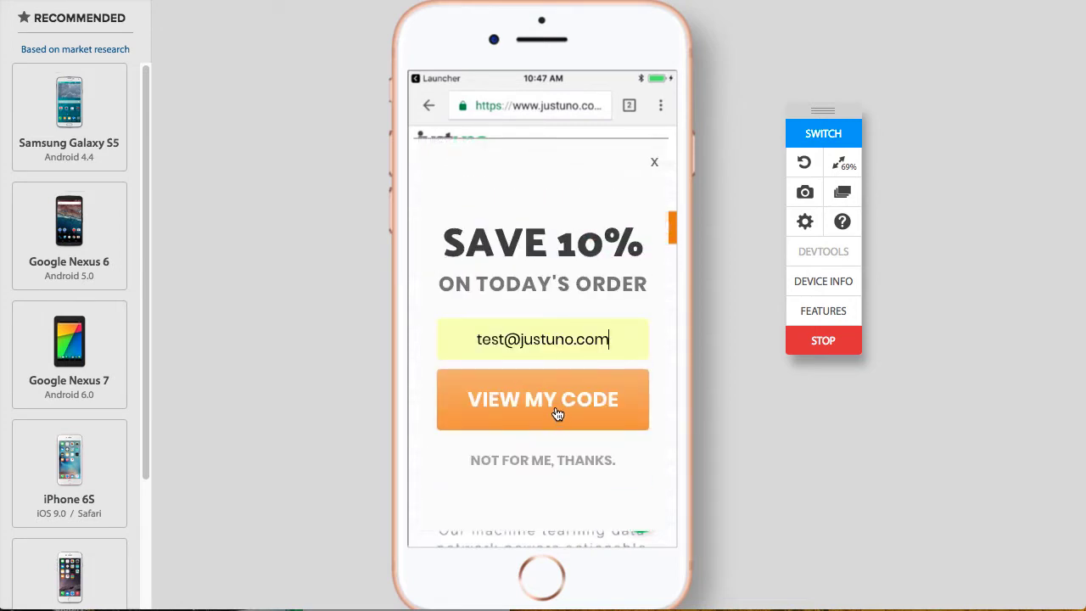